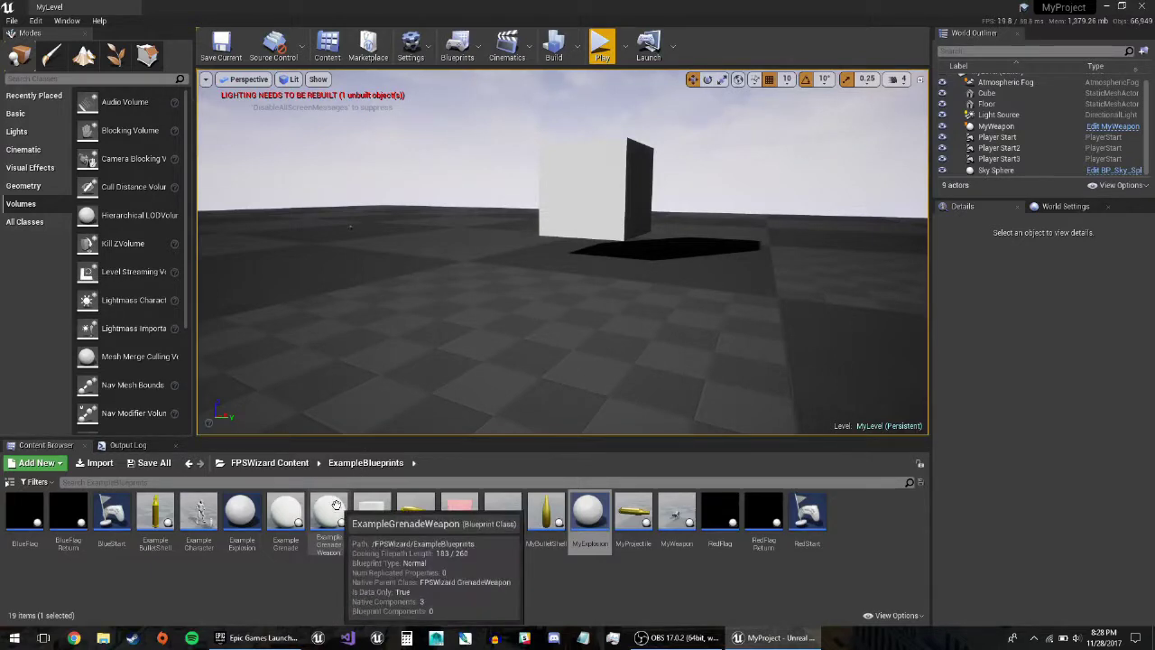
# Step: Open the ExampleGrenadeWeapon blueprint from the ExampleBlueprints folder of the FPSWizard content
pyautogui.click(269, 462)
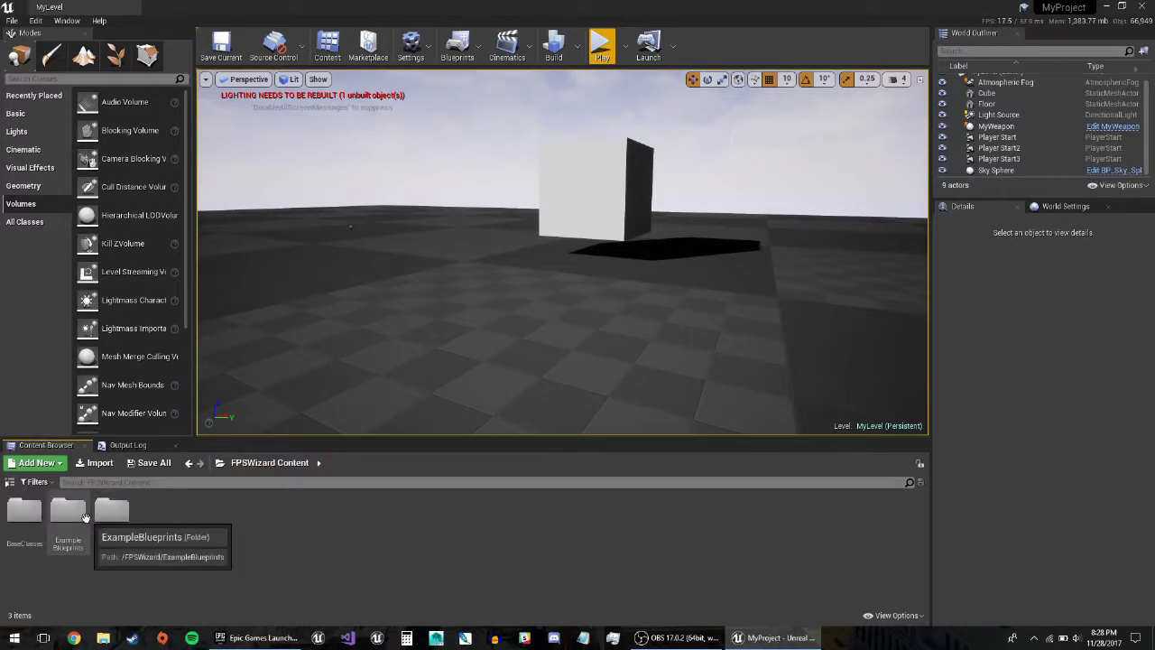
pyautogui.doubleClick(68, 514)
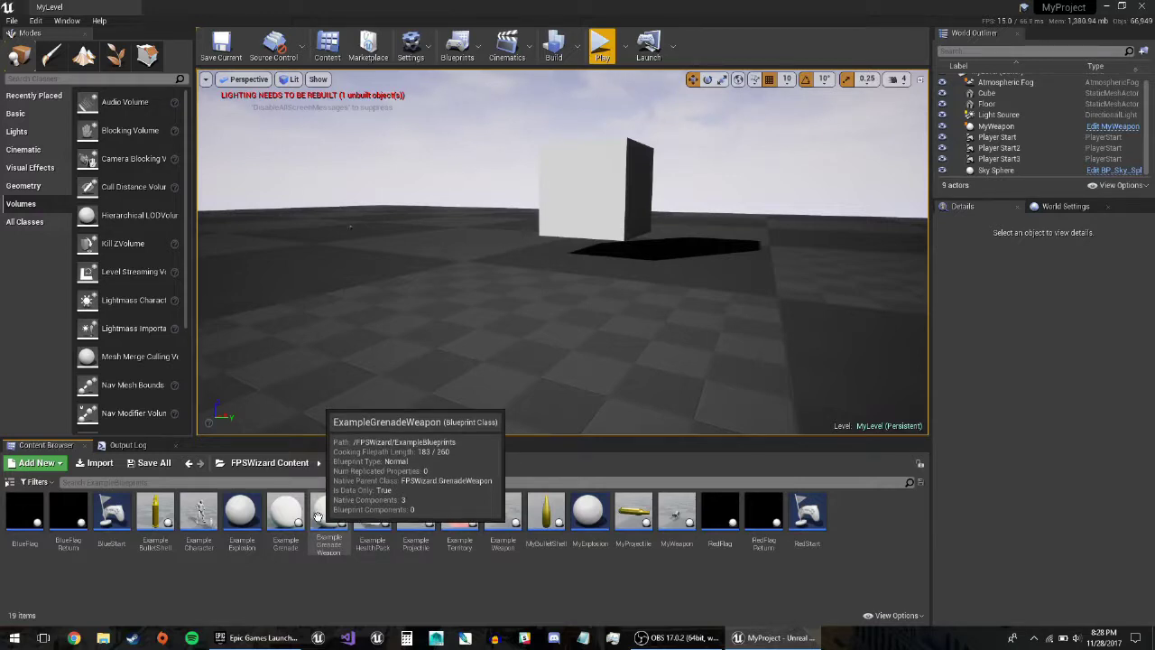
pyautogui.doubleClick(321, 516)
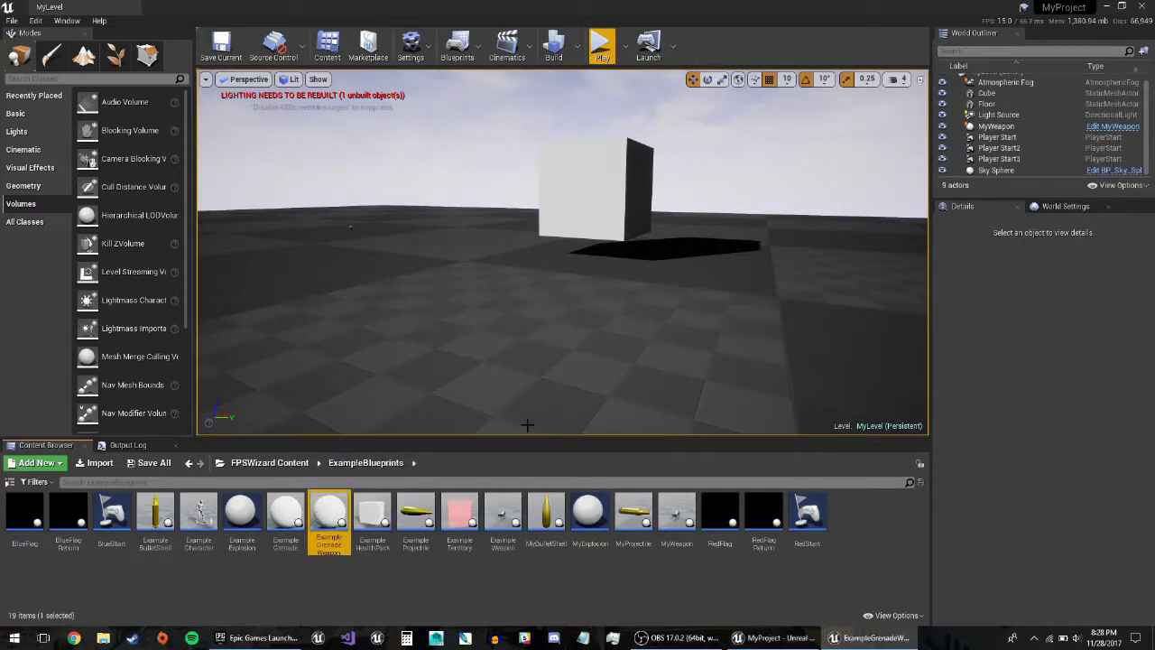
# Step: Examine the grenade weapon's throw and respawn defaults, its Pickup Area component settings and its throw animation slots
pyautogui.scroll(-1, 295, 192)
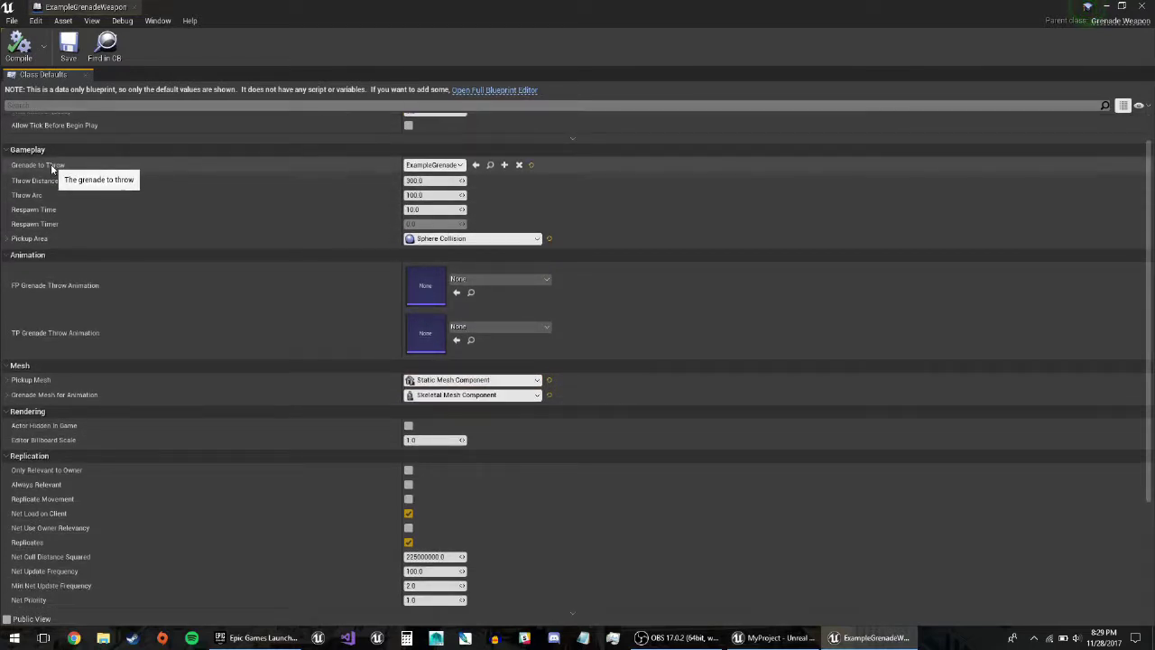
pyautogui.scroll(1, 51, 168)
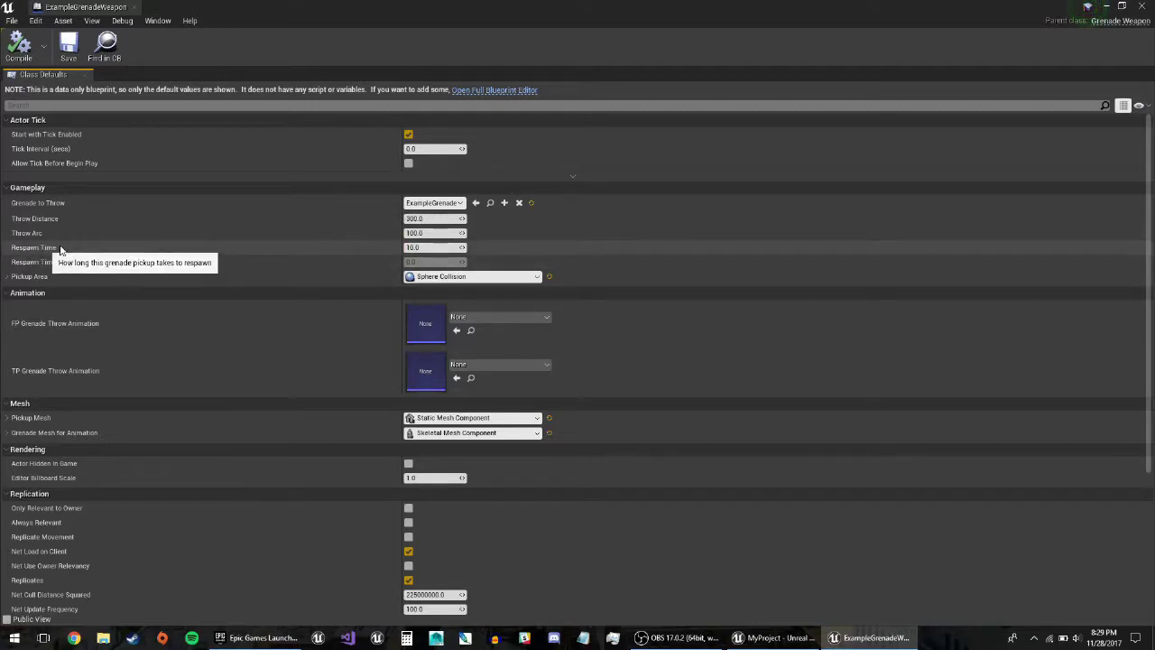
pyautogui.click(6, 276)
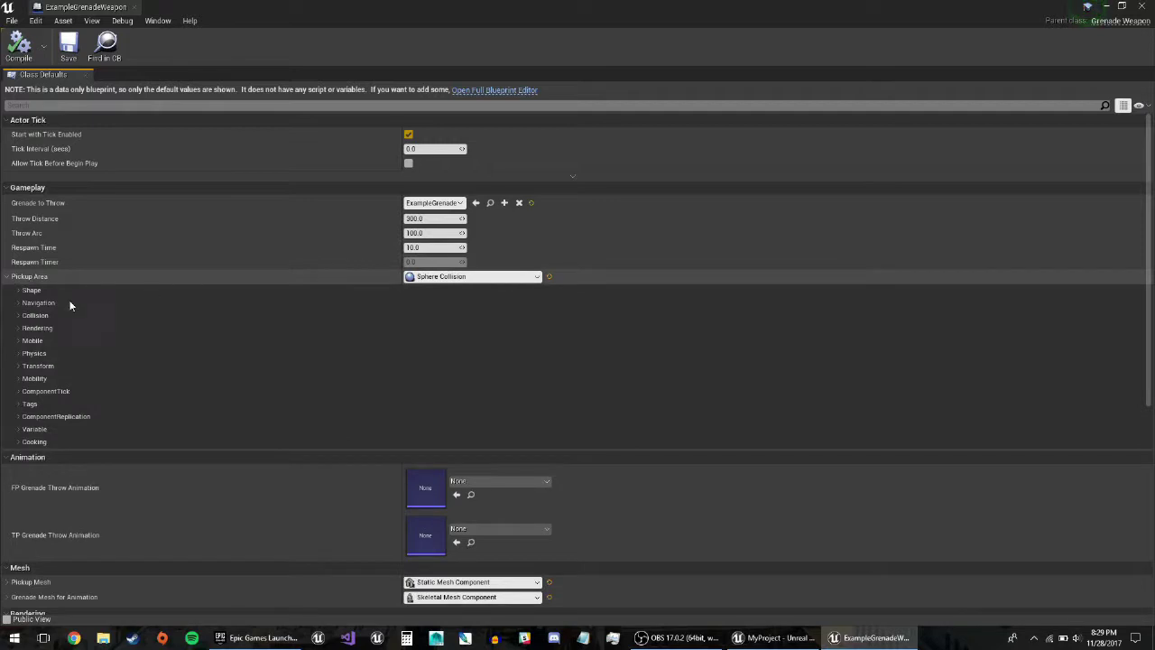
pyautogui.click(7, 276)
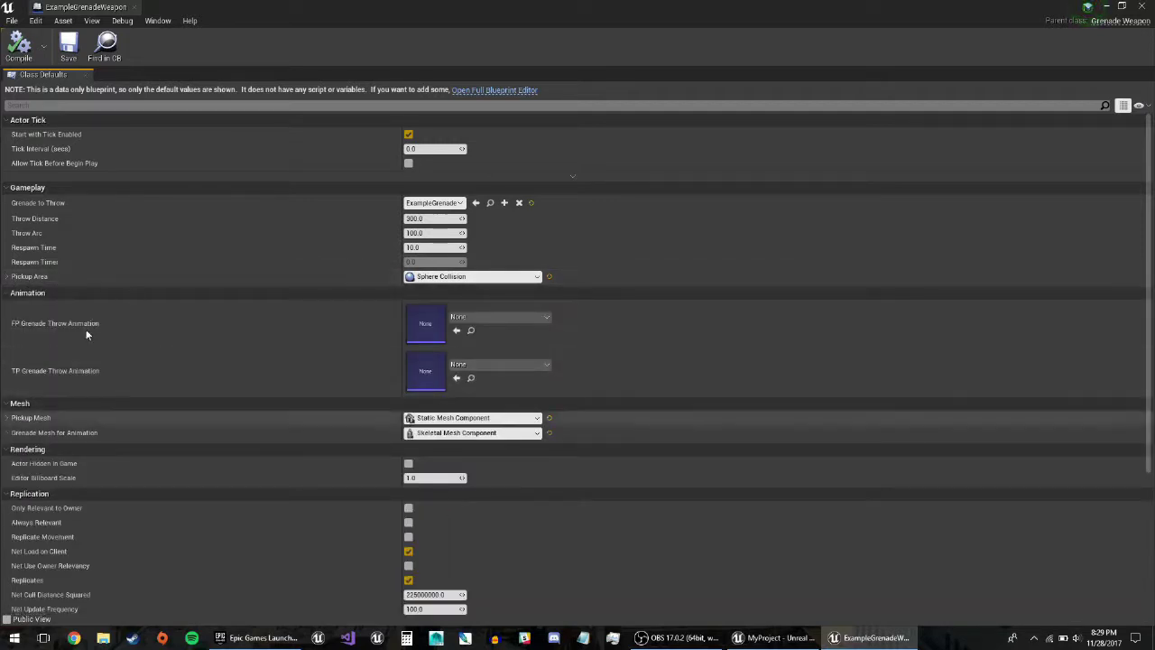
pyautogui.scroll(-1, 54, 311)
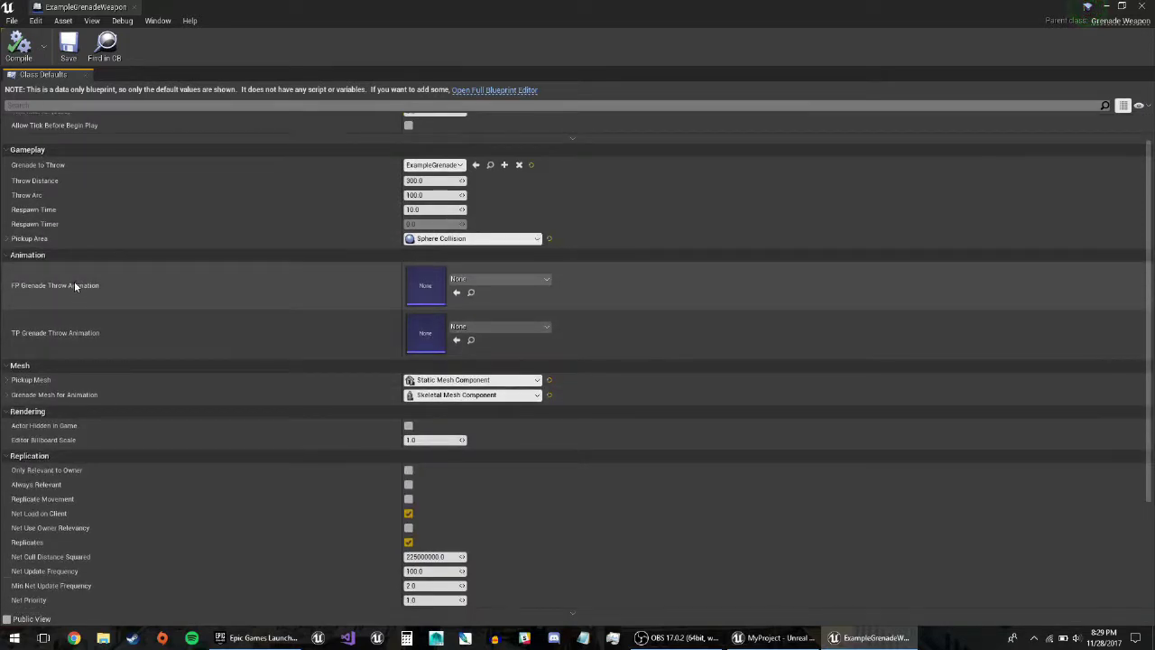
pyautogui.scroll(1, 74, 282)
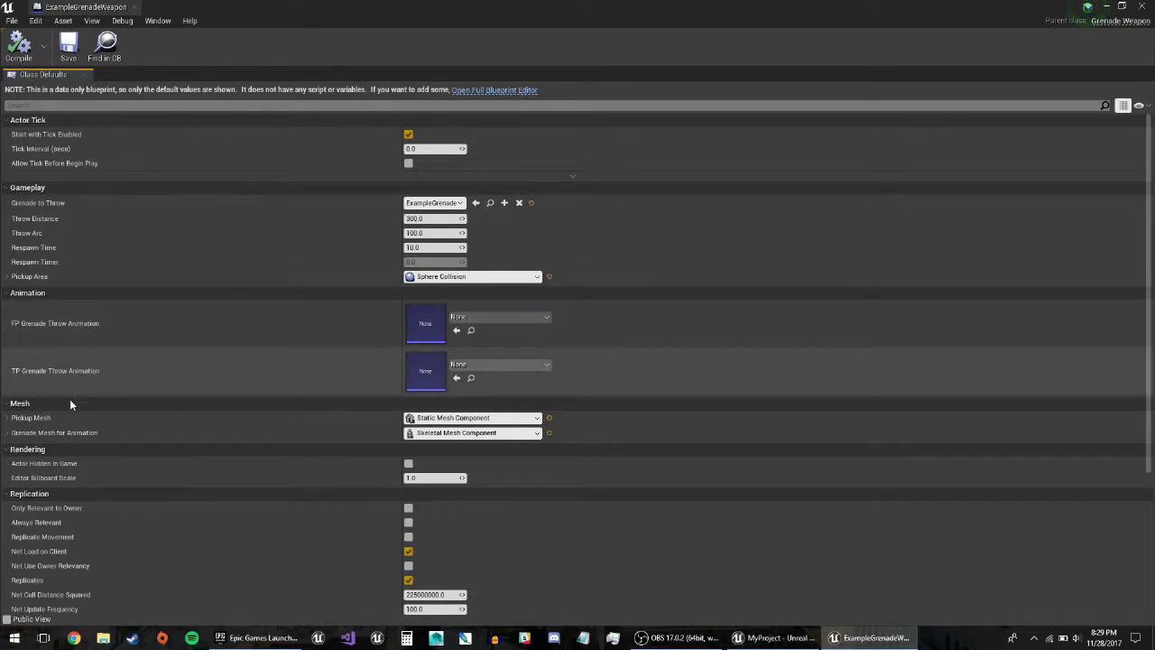
# Step: Examine the component settings of the grenade weapon's Pickup Mesh and Grenade Mesh for Animation
pyautogui.click(7, 417)
pyautogui.scroll(-1, 10, 411)
pyautogui.click(10, 400)
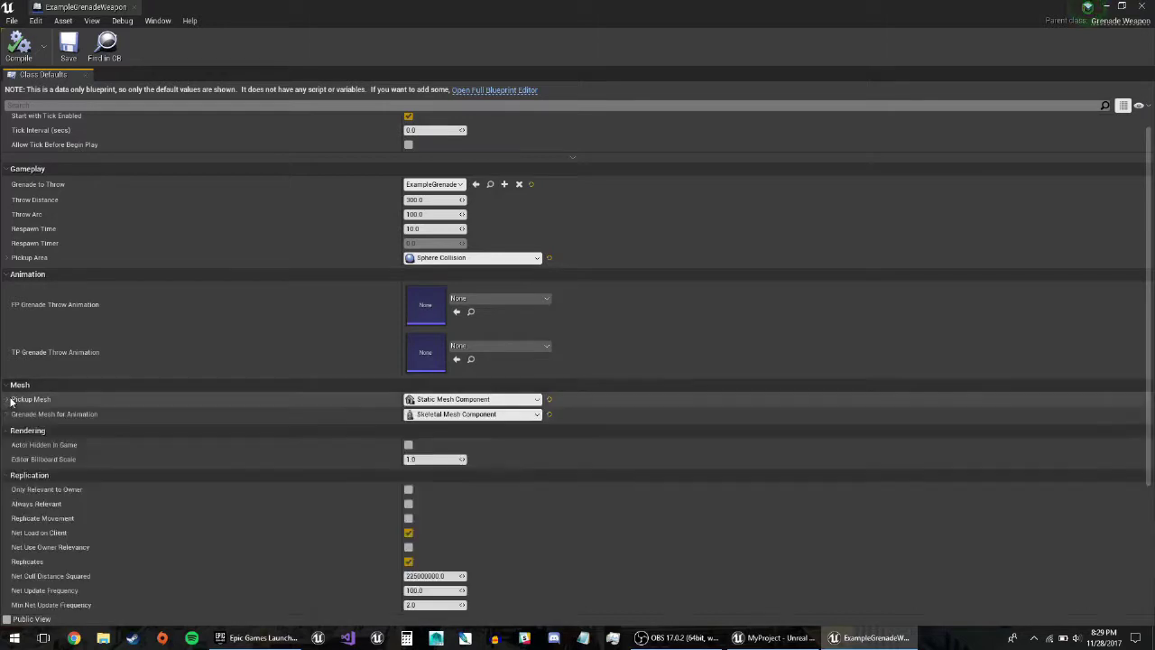
pyautogui.click(8, 415)
pyautogui.click(8, 400)
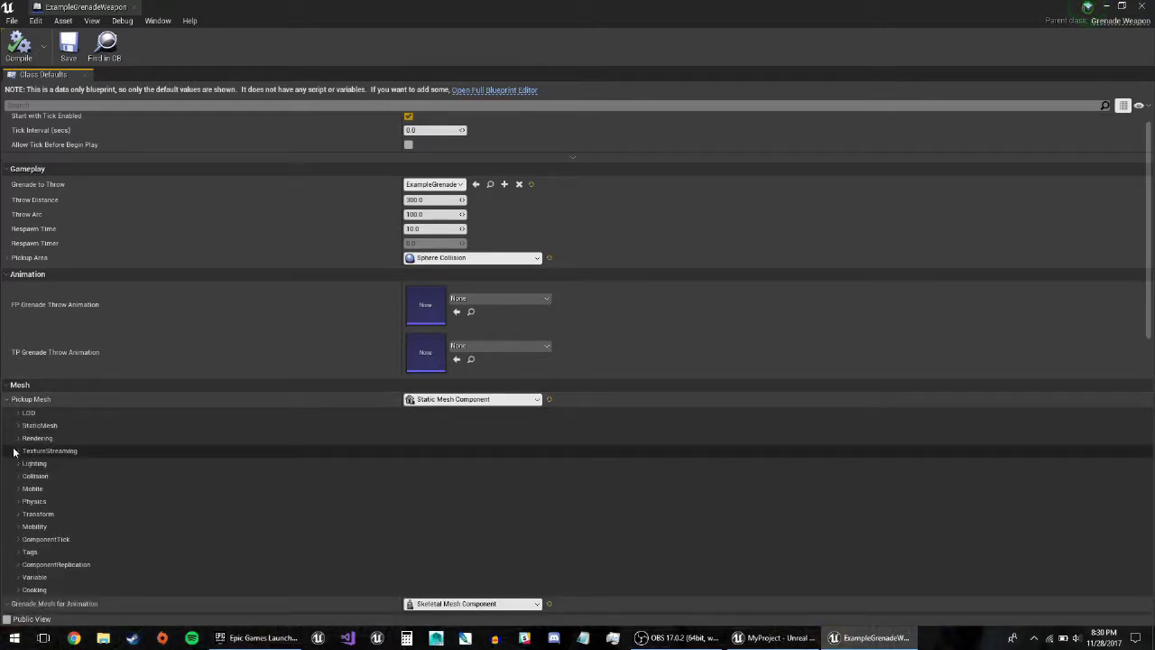
pyautogui.click(5, 400)
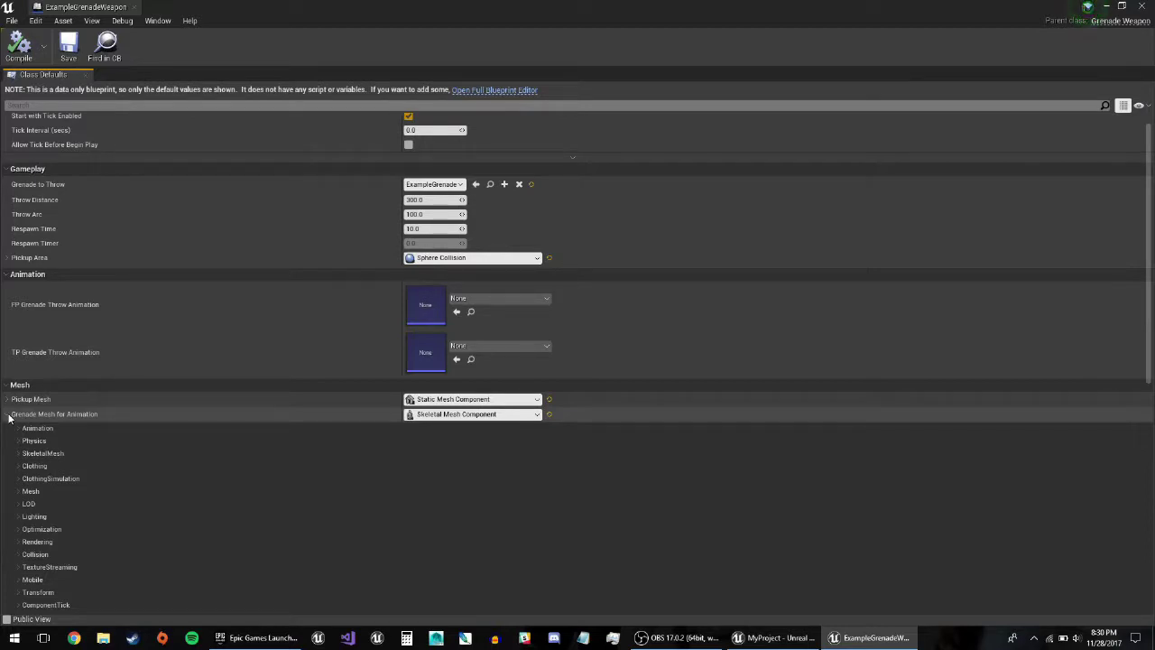
pyautogui.click(9, 415)
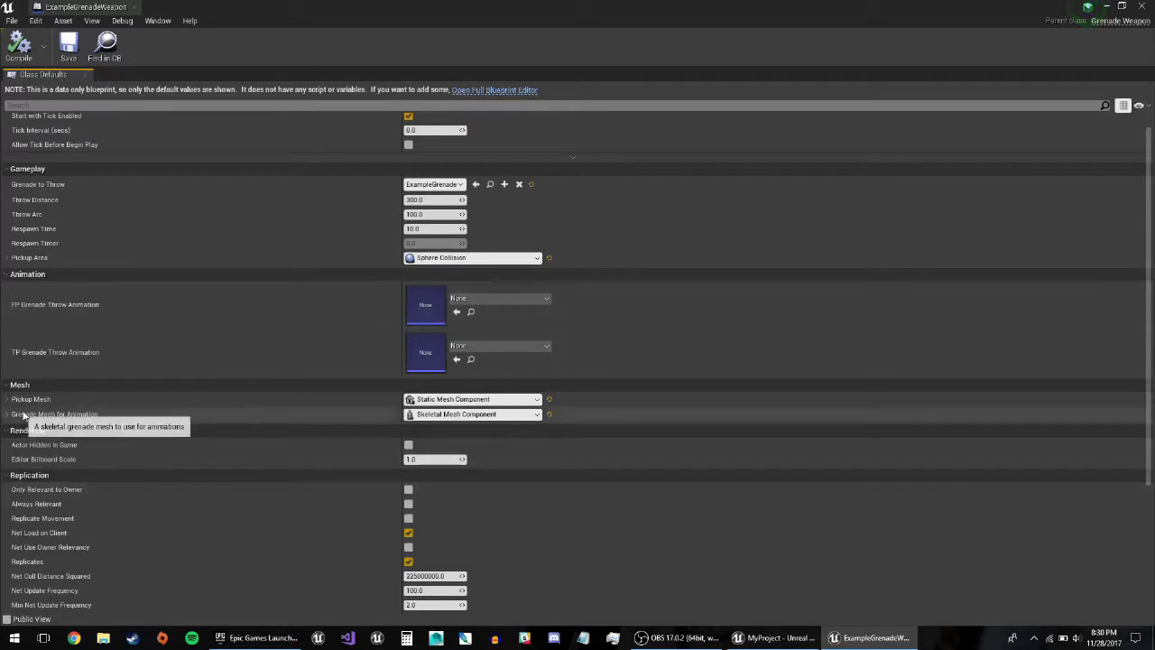
# Step: Compile and save the ExampleGrenadeWeapon blueprint and close its editor
pyautogui.click(31, 48)
pyautogui.click(68, 47)
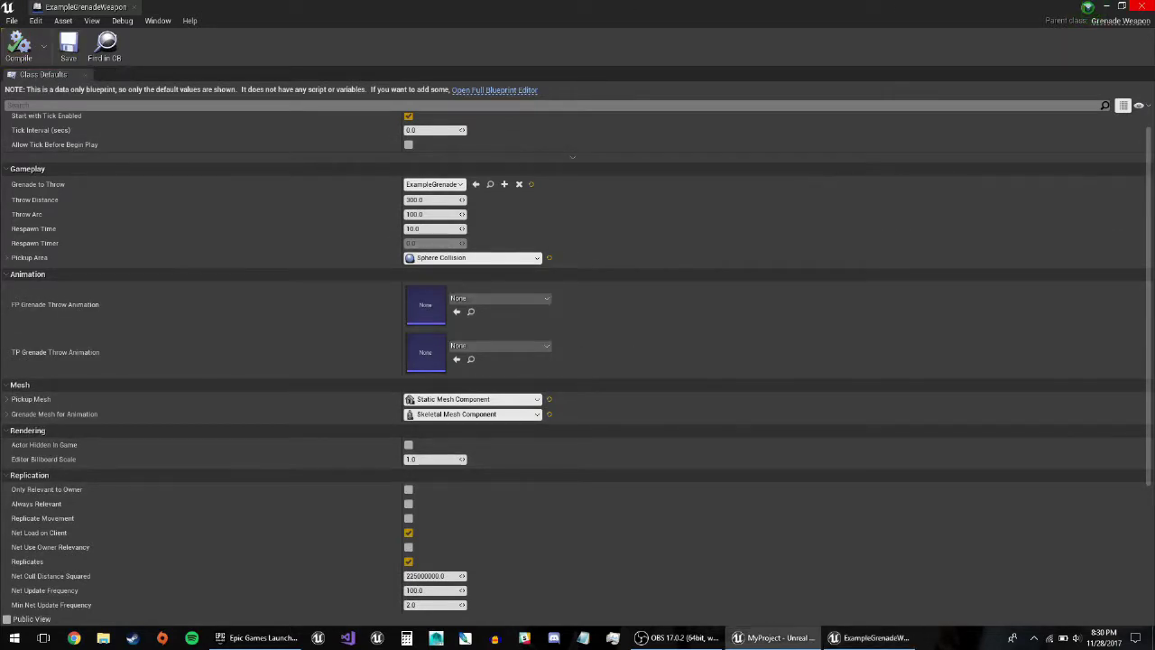
pyautogui.click(1141, 6)
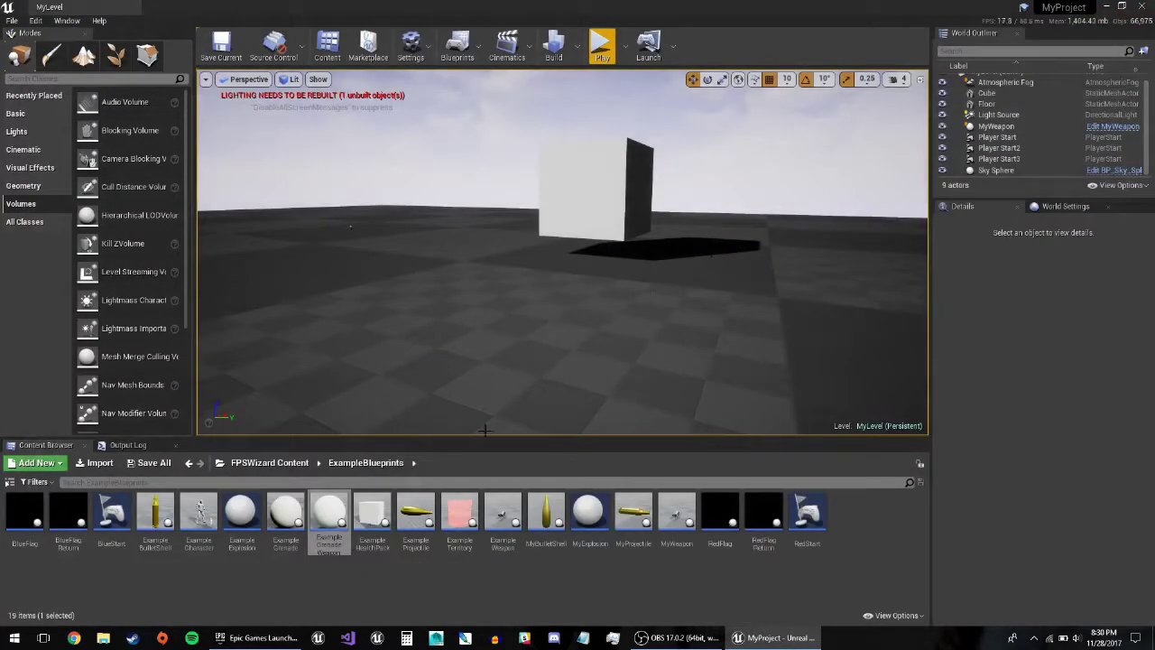
# Step: Duplicate the ExampleGrenade blueprint and name the copy MyGrenade
pyautogui.click(297, 524)
pyautogui.rightClick(296, 524)
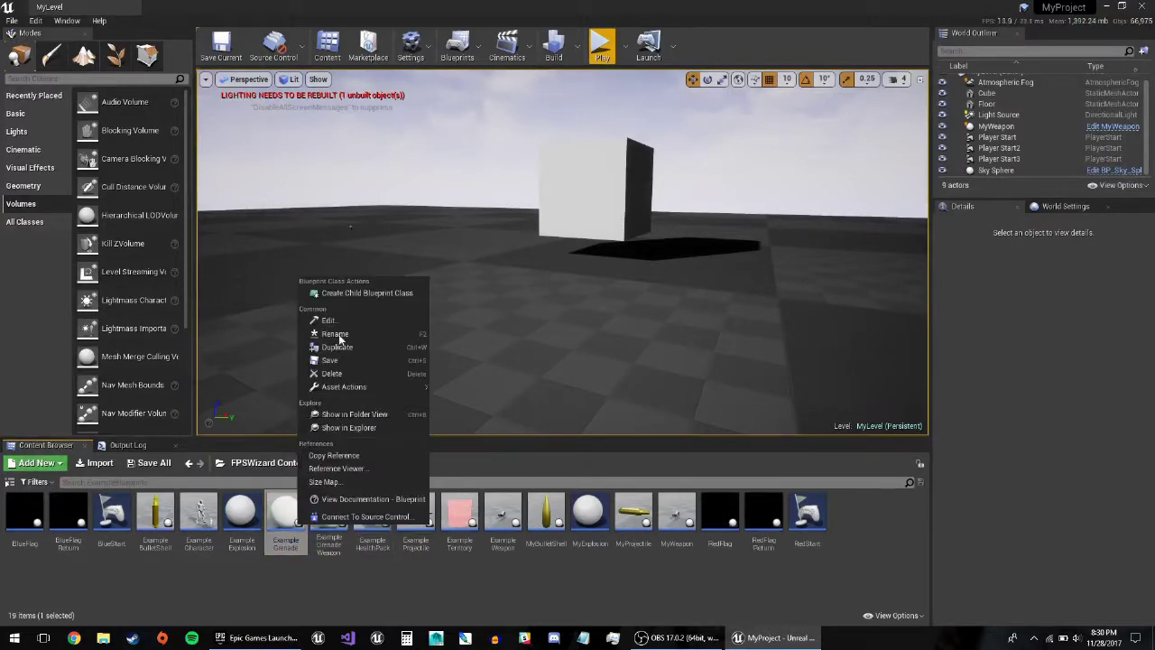
pyautogui.click(351, 346)
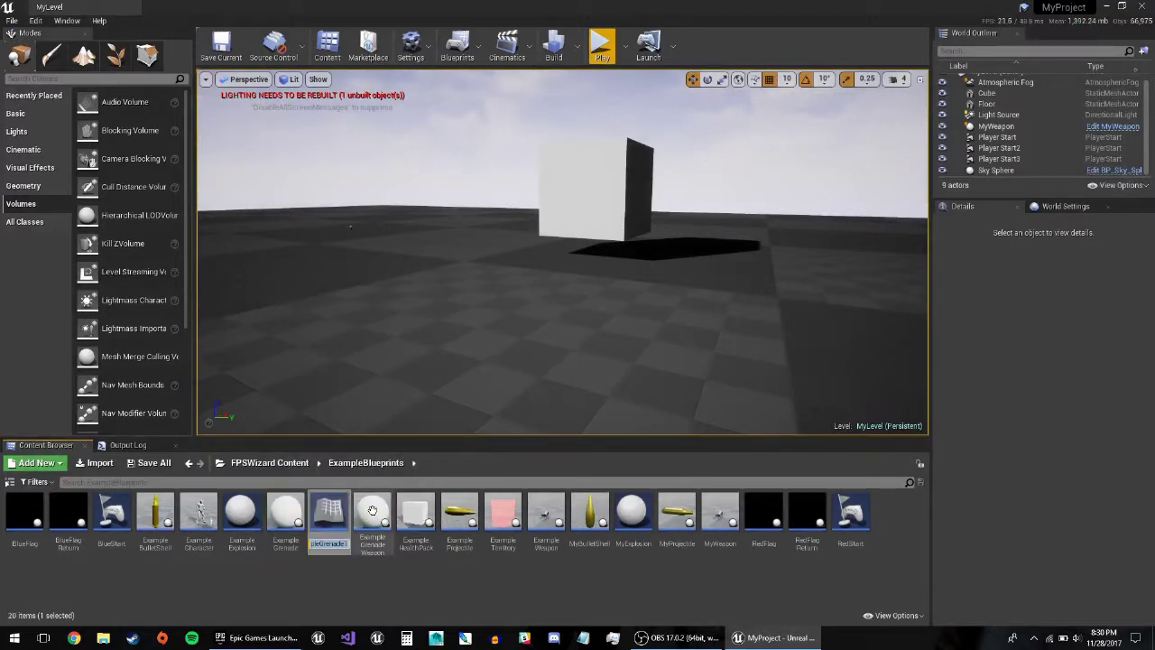
pyautogui.write('y')
pyautogui.press('BackSpace')
pyautogui.write('My')
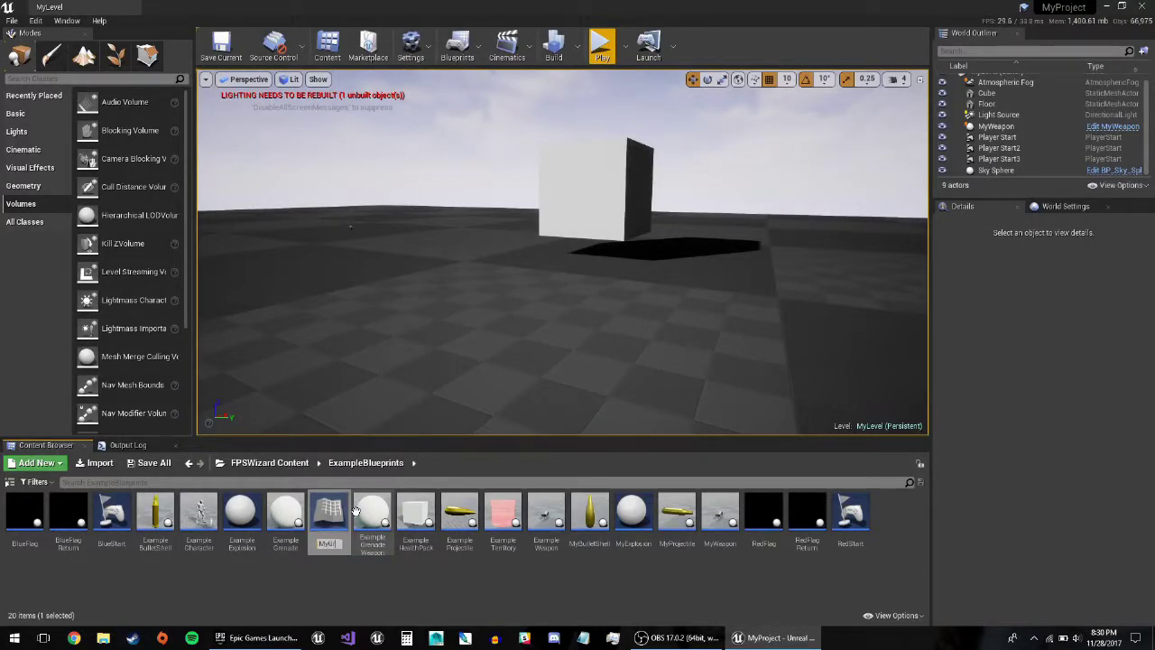
pyautogui.write('Grenade')
pyautogui.press('Return')
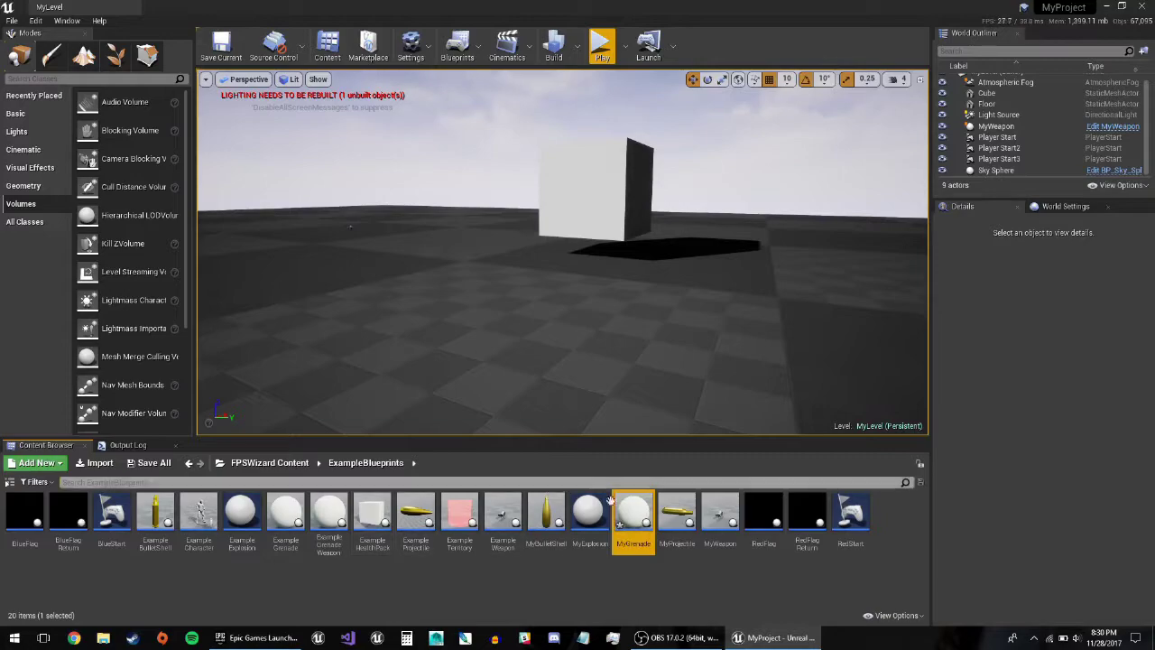
# Step: Open the MyGrenade blueprint and expand its mesh size settings and the Grenade Mesh's static mesh assignment
pyautogui.doubleClick(638, 530)
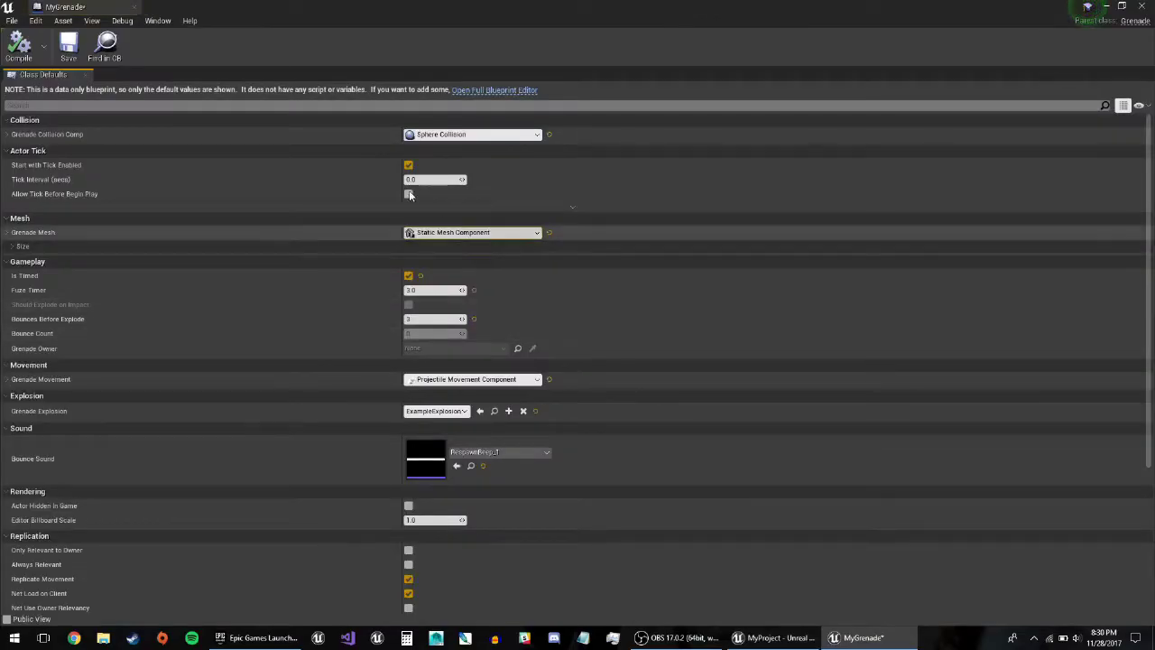
pyautogui.click(12, 245)
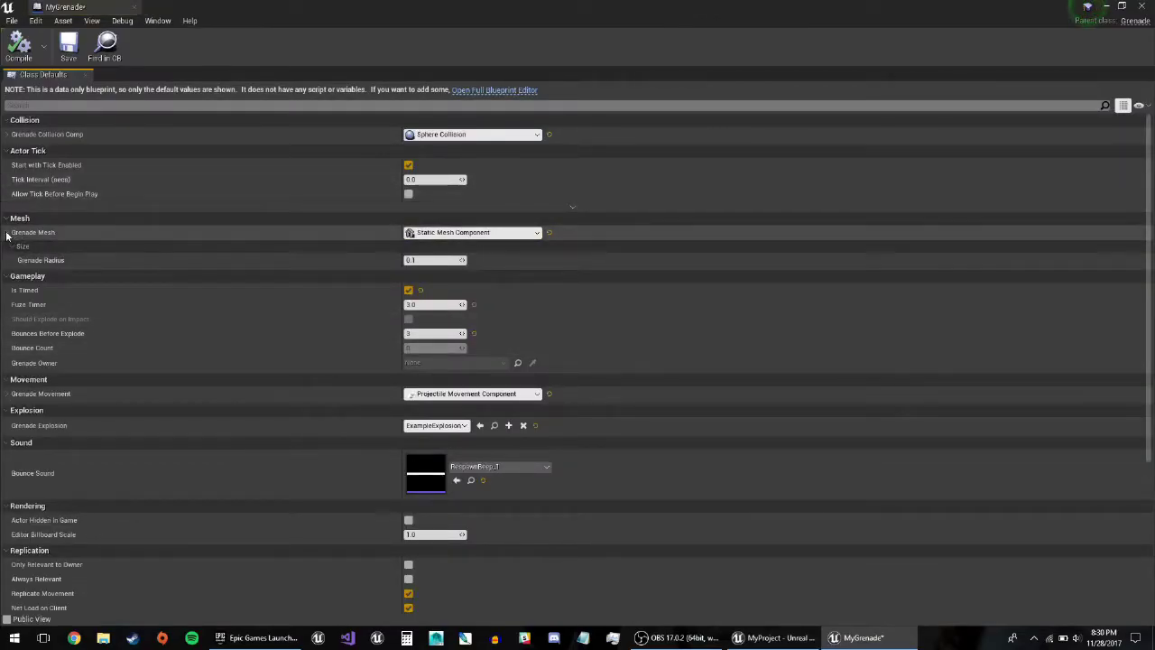
pyautogui.click(7, 233)
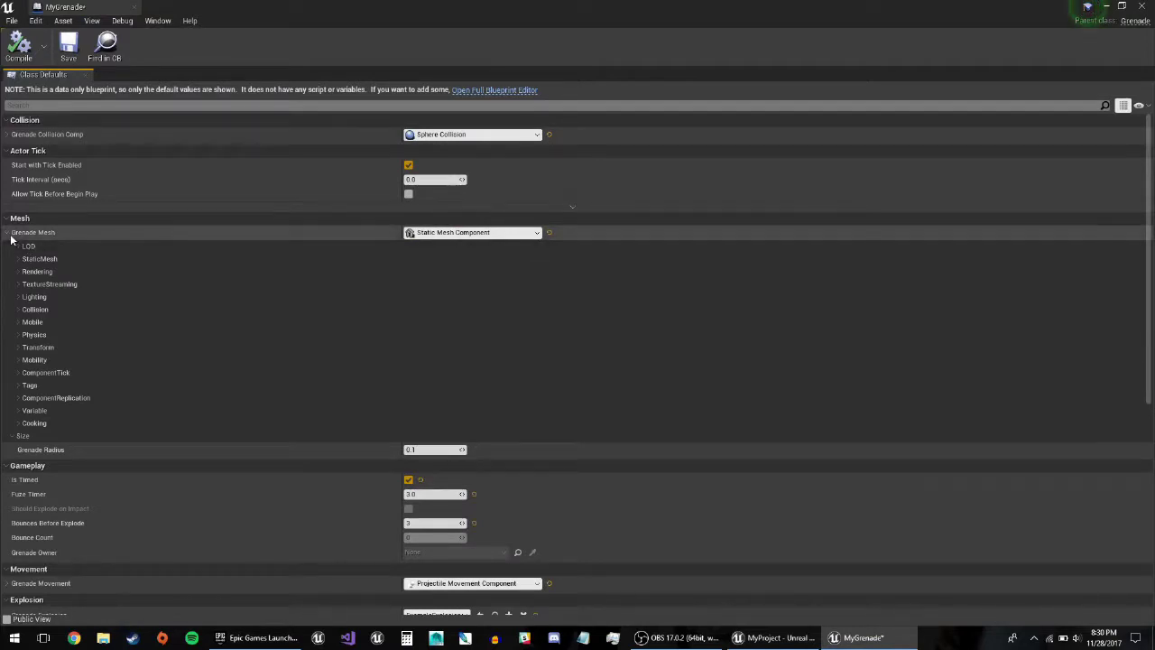
pyautogui.click(7, 233)
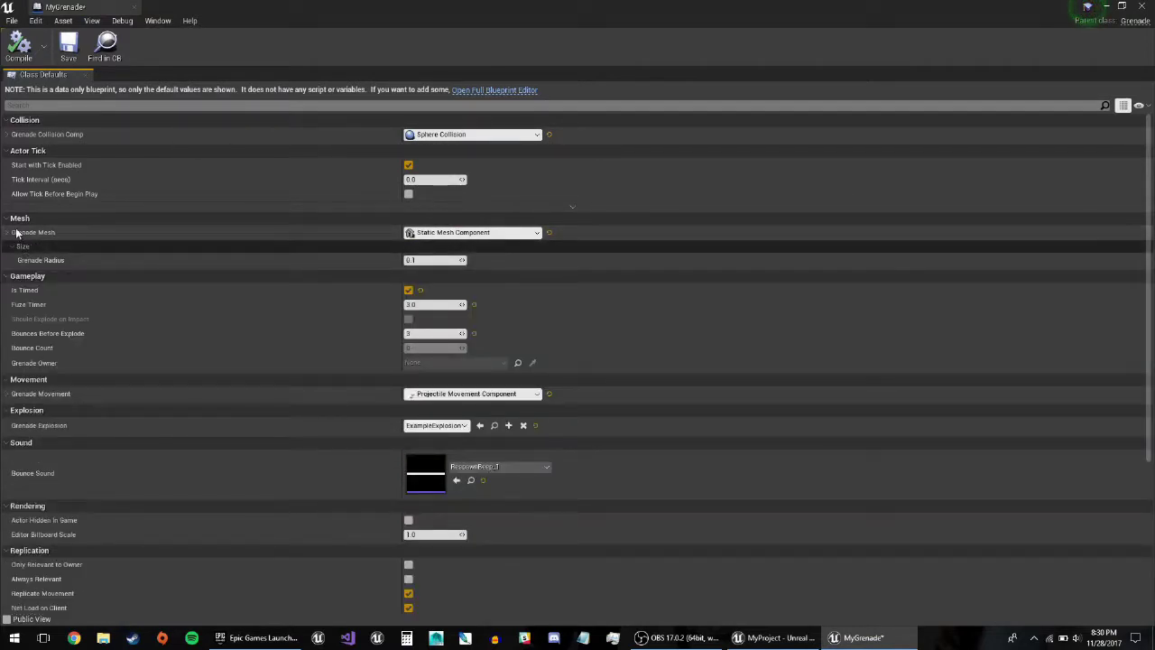
pyautogui.click(7, 232)
pyautogui.click(40, 255)
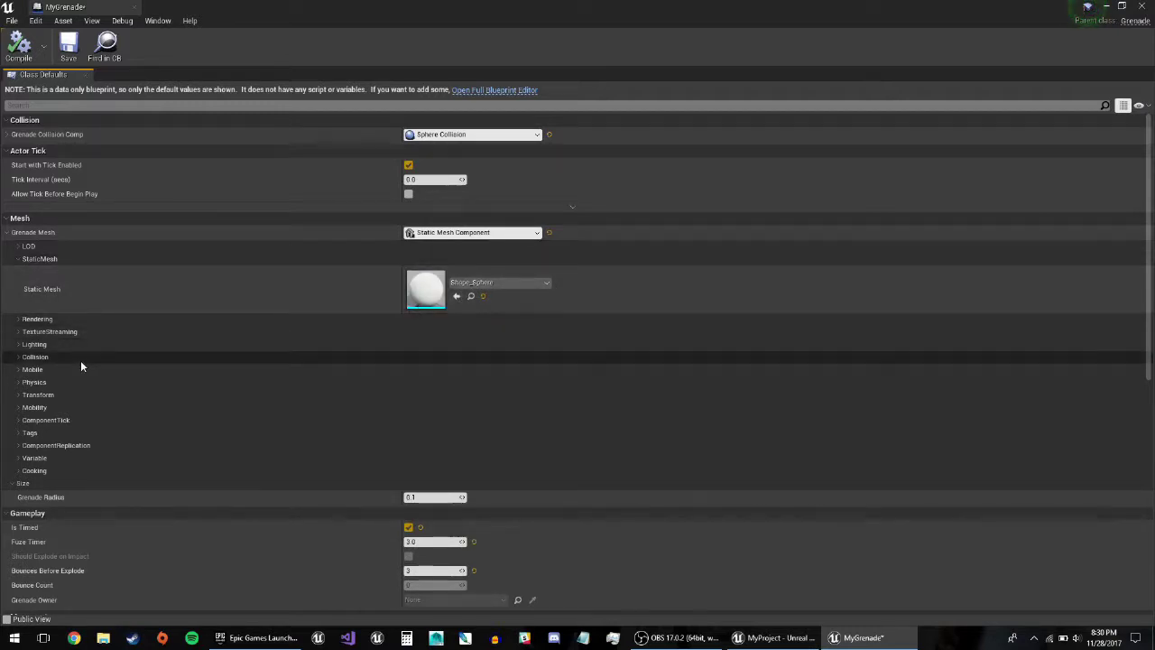
# Step: Examine the Grenade Mesh's collision settings and preset responses, and collapse the mesh details again
pyautogui.click(80, 359)
pyautogui.click(85, 357)
pyautogui.click(86, 356)
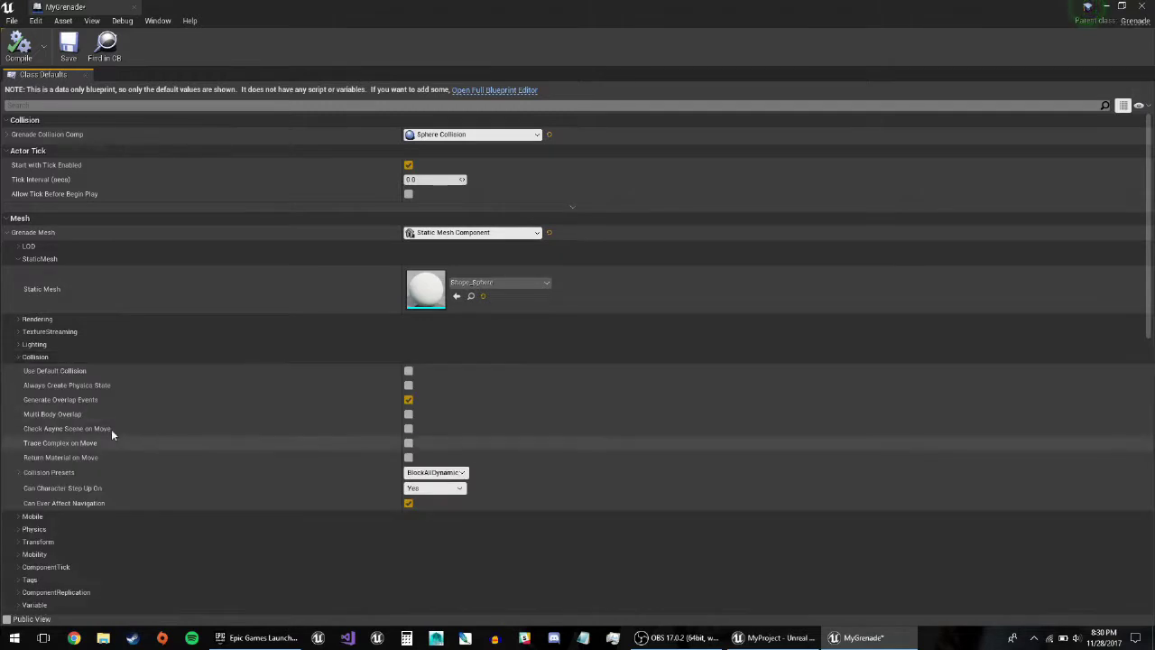
pyautogui.click(17, 473)
pyautogui.scroll(-3, 20, 468)
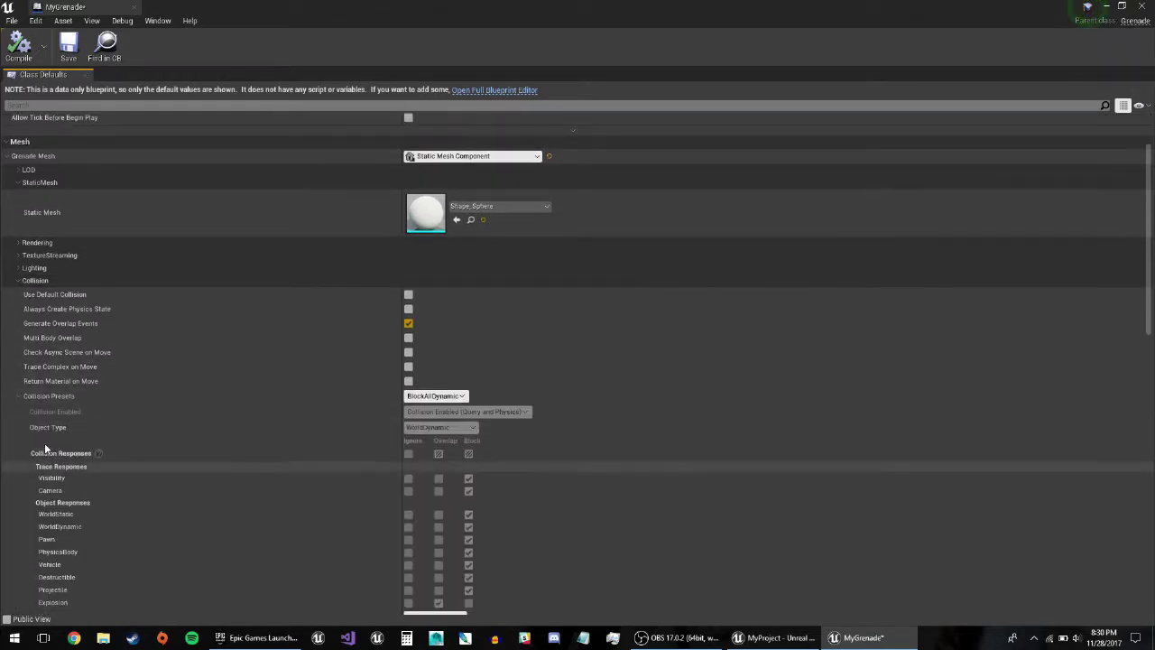
pyautogui.click(66, 223)
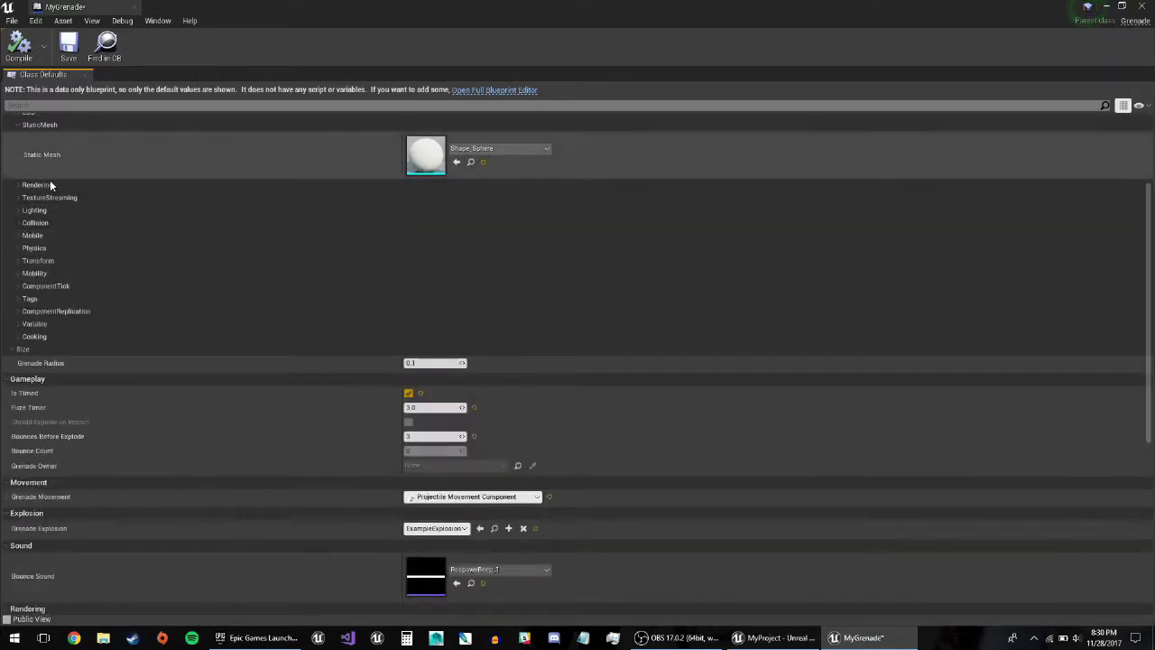
pyautogui.scroll(1, 32, 184)
pyautogui.click(23, 163)
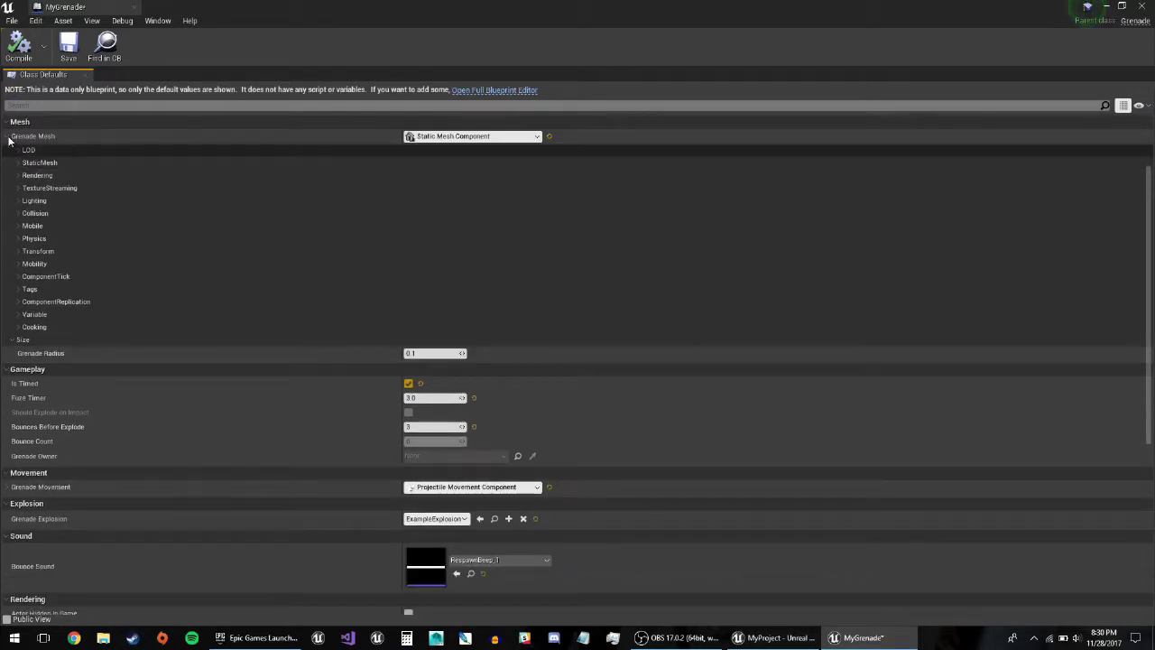
pyautogui.click(8, 137)
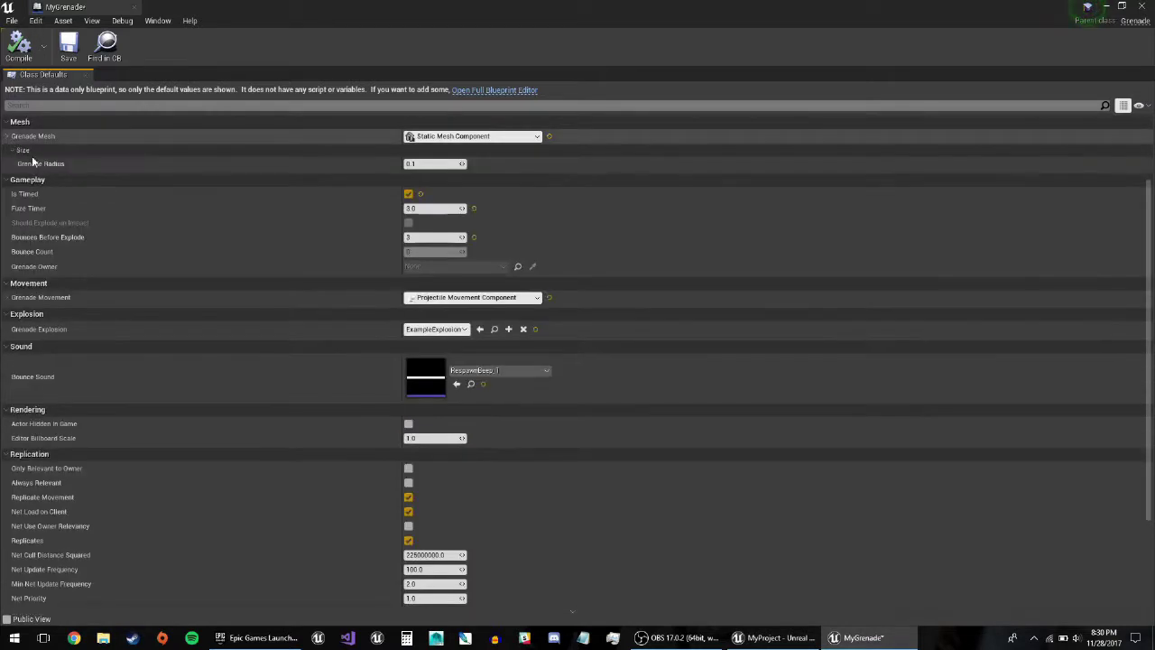
pyautogui.scroll(3, 184, 177)
pyautogui.click(322, 261)
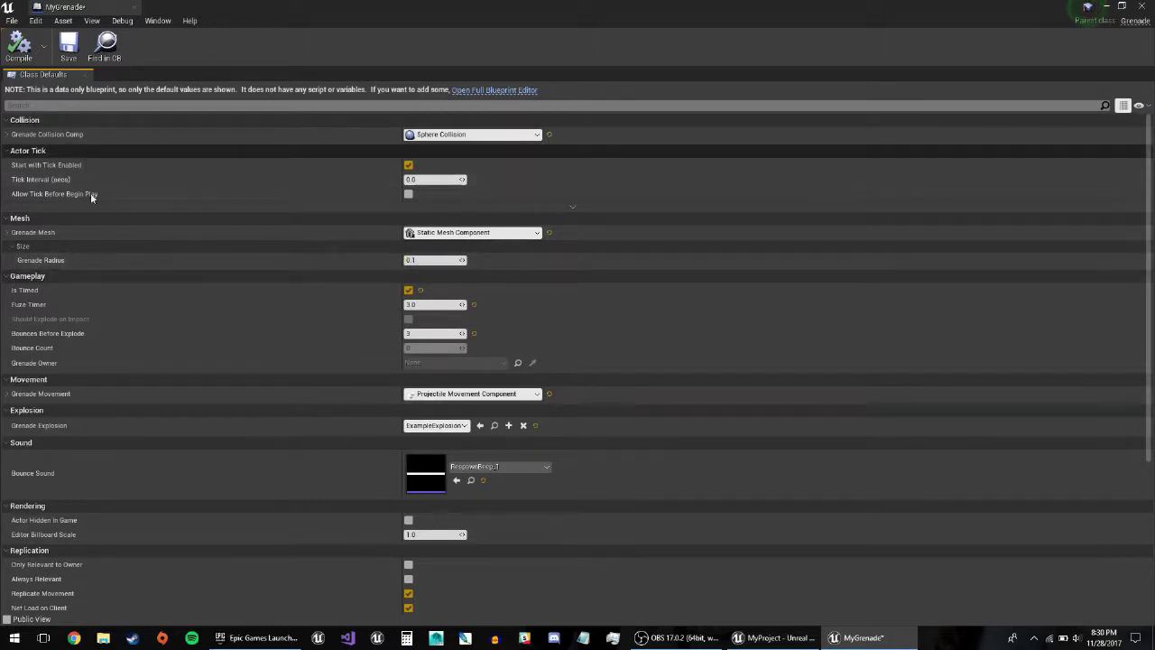
# Step: Examine the Grenade Collision Comp's shape and collision settings, and collapse the component again
pyautogui.click(8, 135)
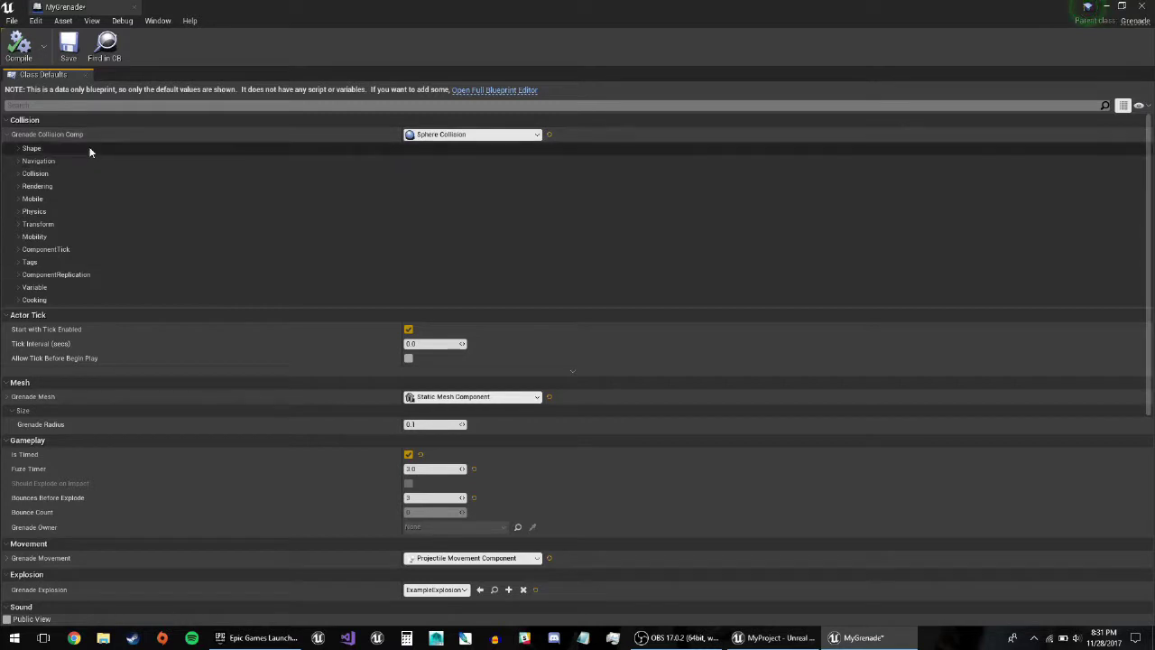
pyautogui.click(46, 174)
pyautogui.click(46, 174)
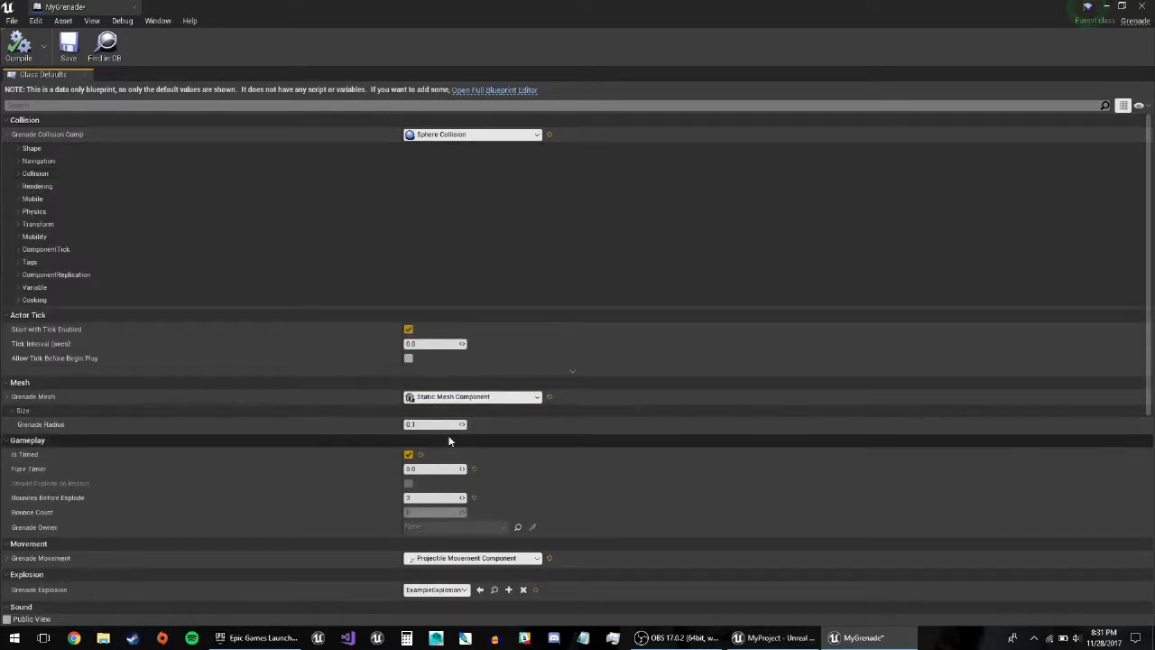
pyautogui.click(52, 148)
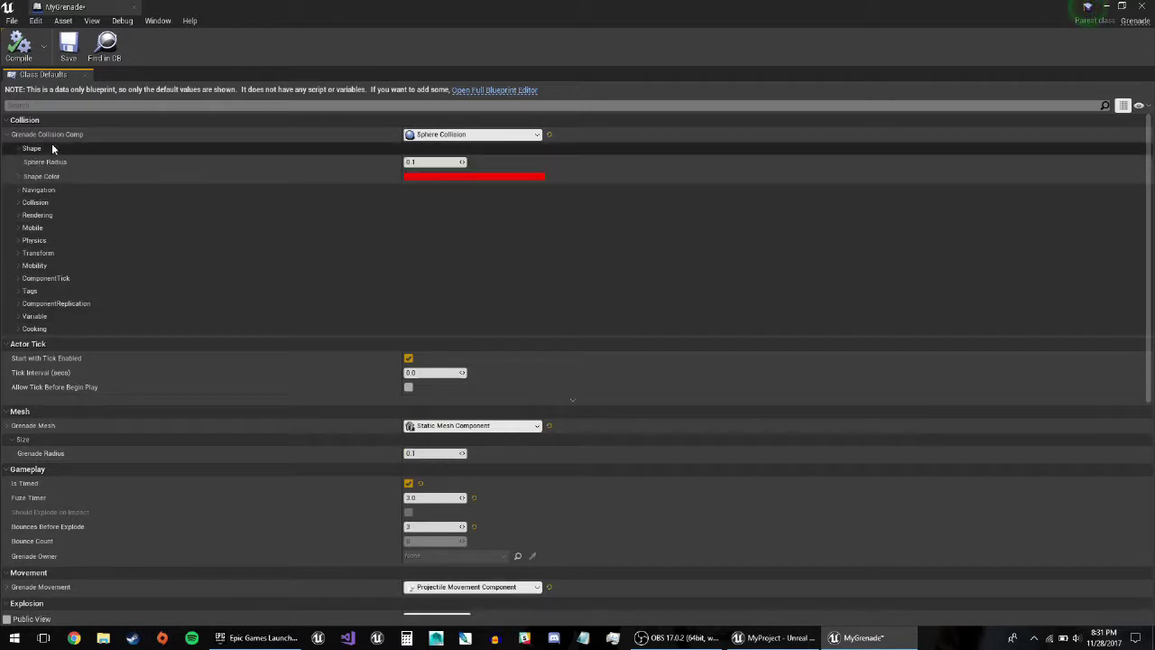
pyautogui.click(91, 147)
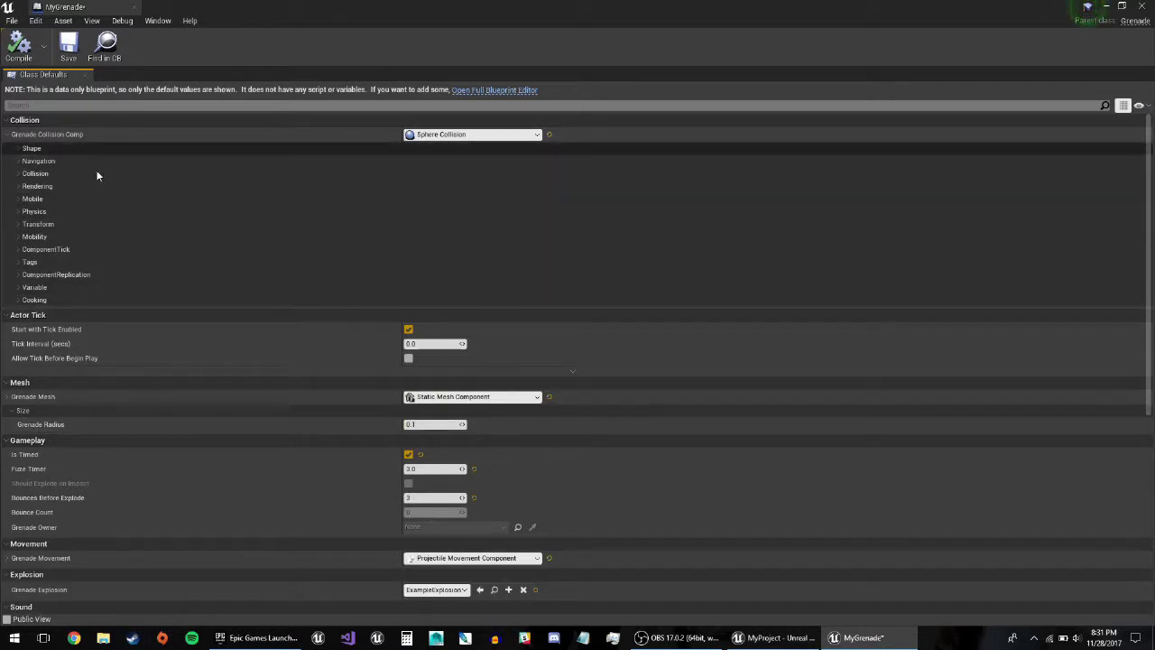
pyautogui.click(96, 176)
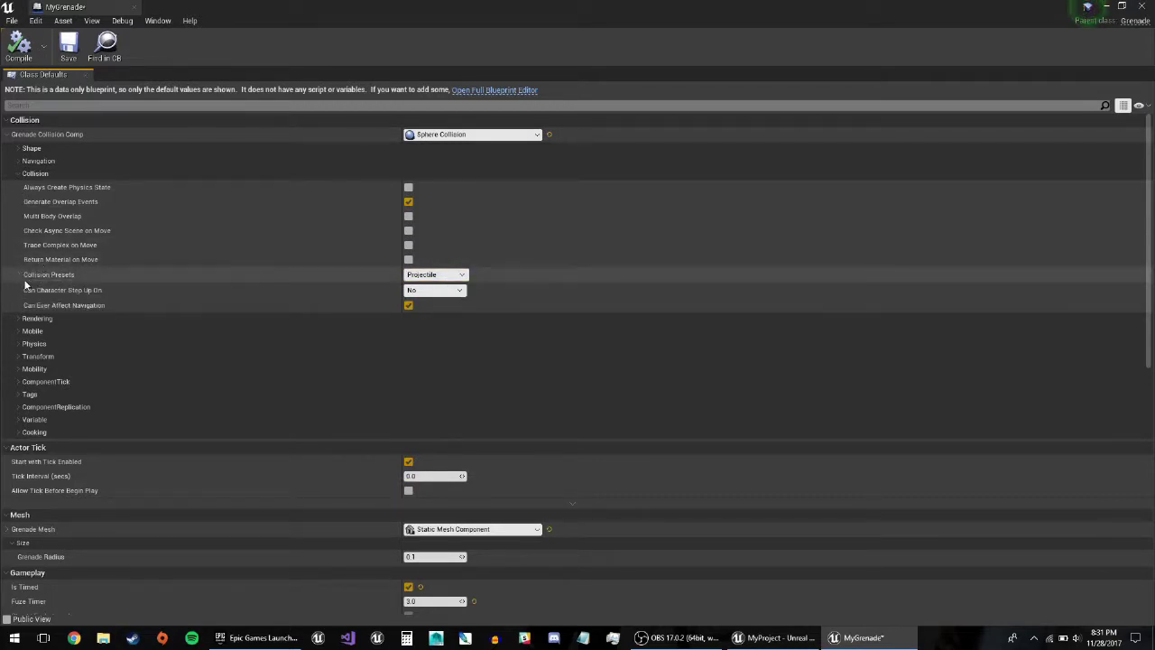
pyautogui.click(8, 134)
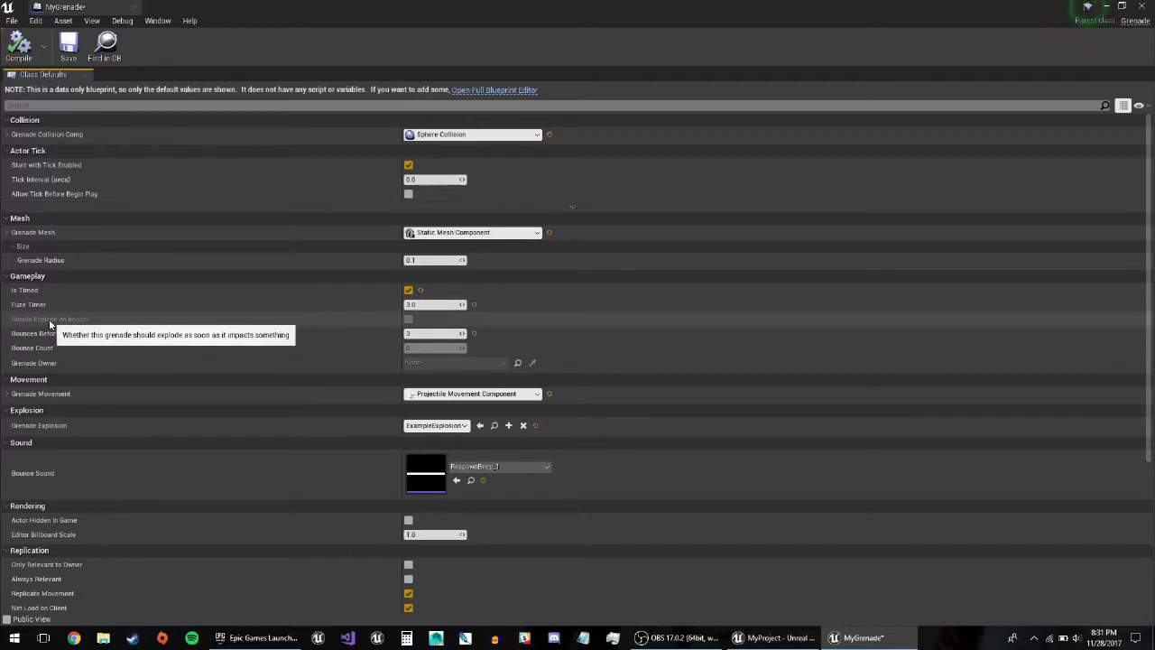
# Step: Try out the Is Timed and Should Explode on Impact options, restoring the timed fuze and 3 bounces before exploding
pyautogui.click(408, 290)
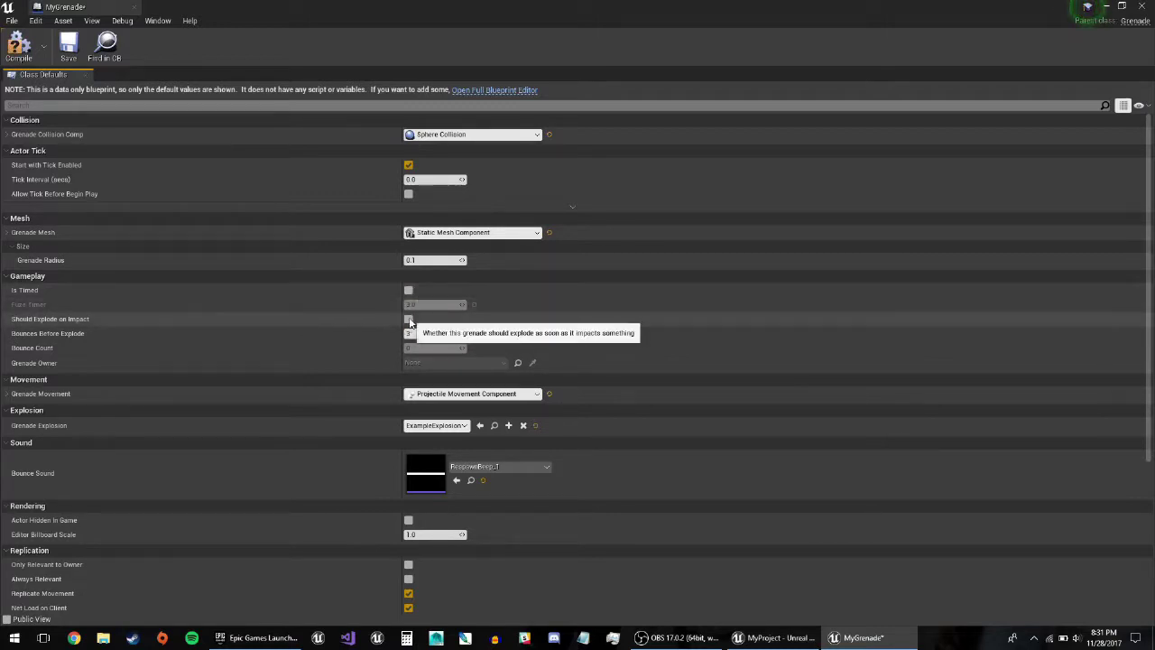
pyautogui.click(409, 320)
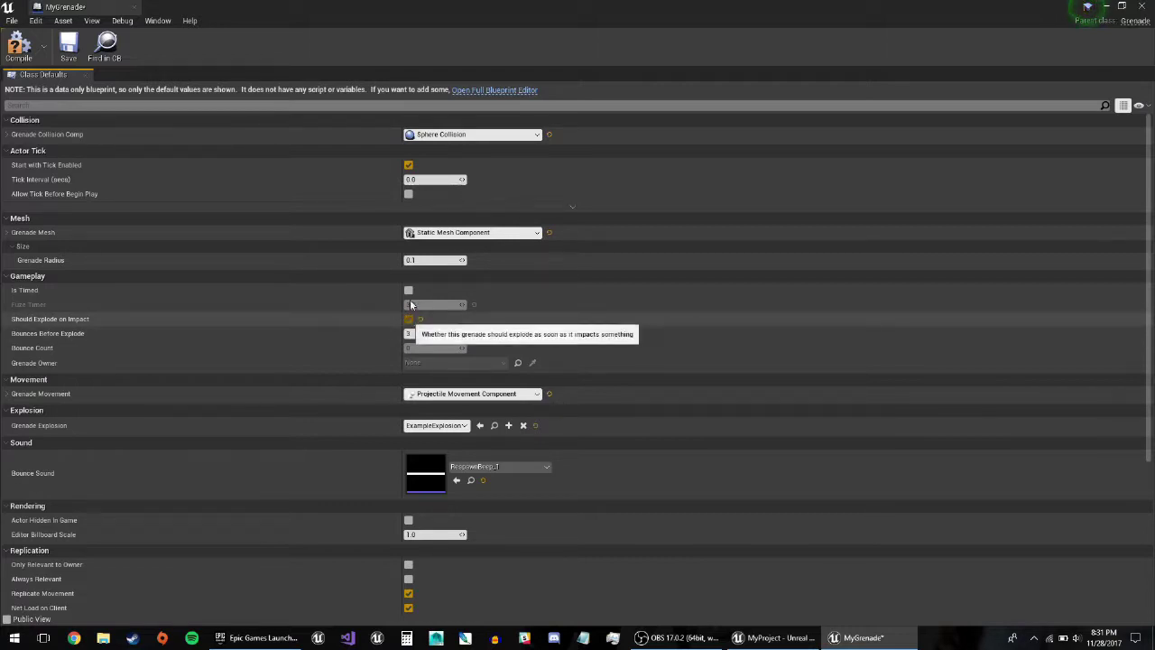
pyautogui.click(409, 290)
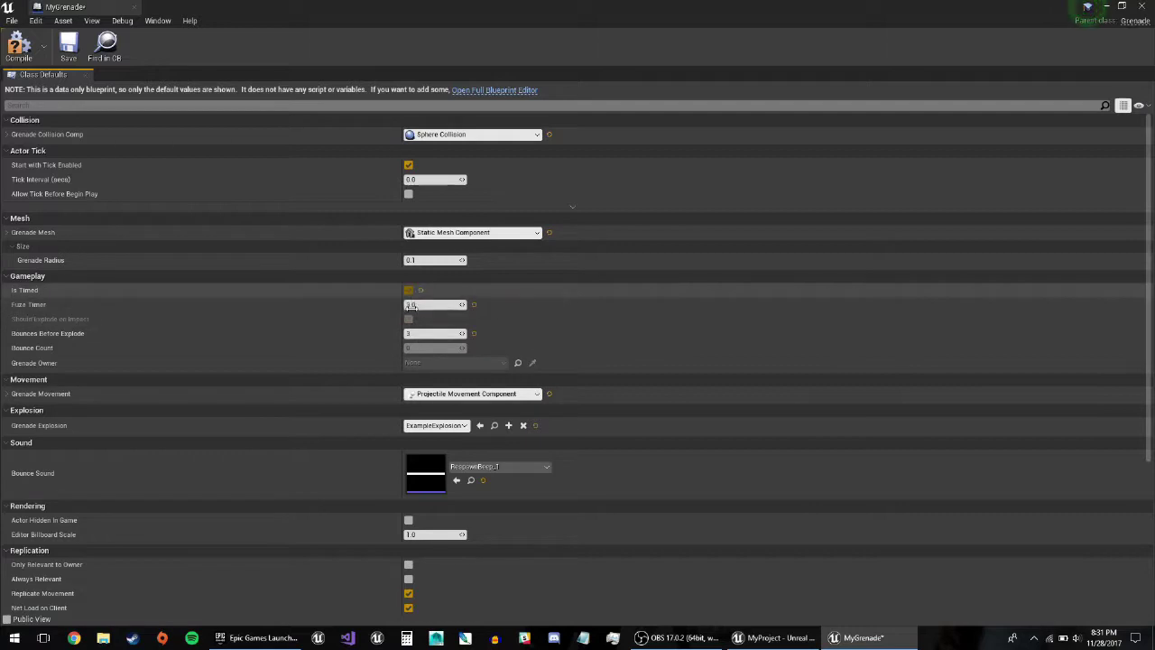
pyautogui.click(409, 289)
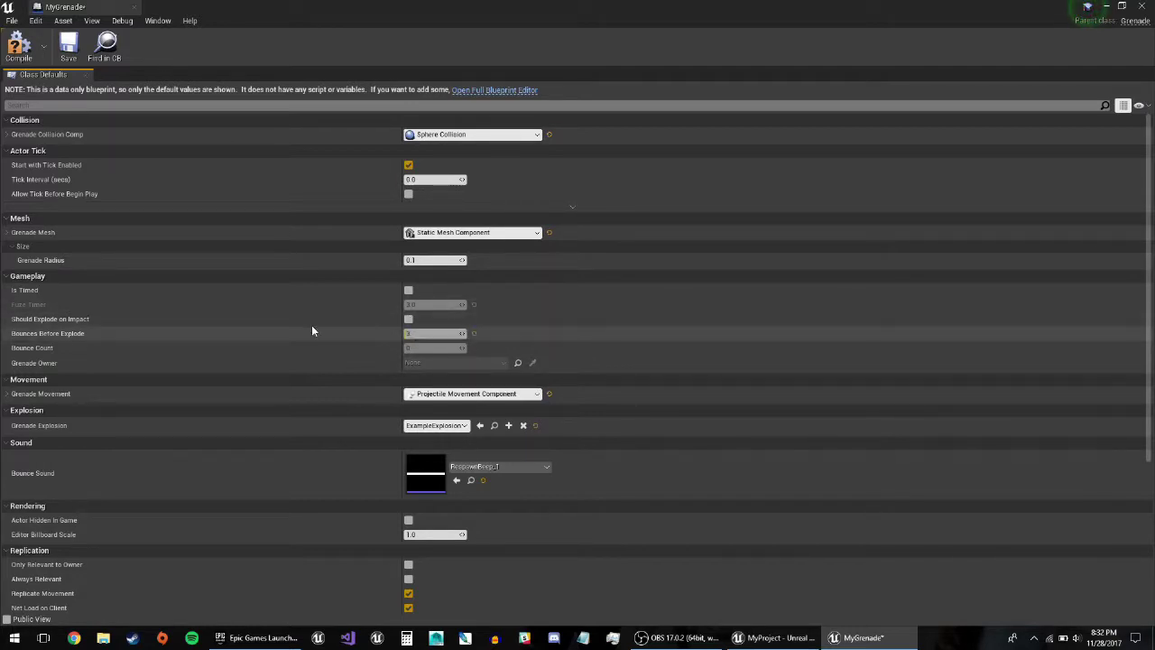
pyautogui.click(408, 292)
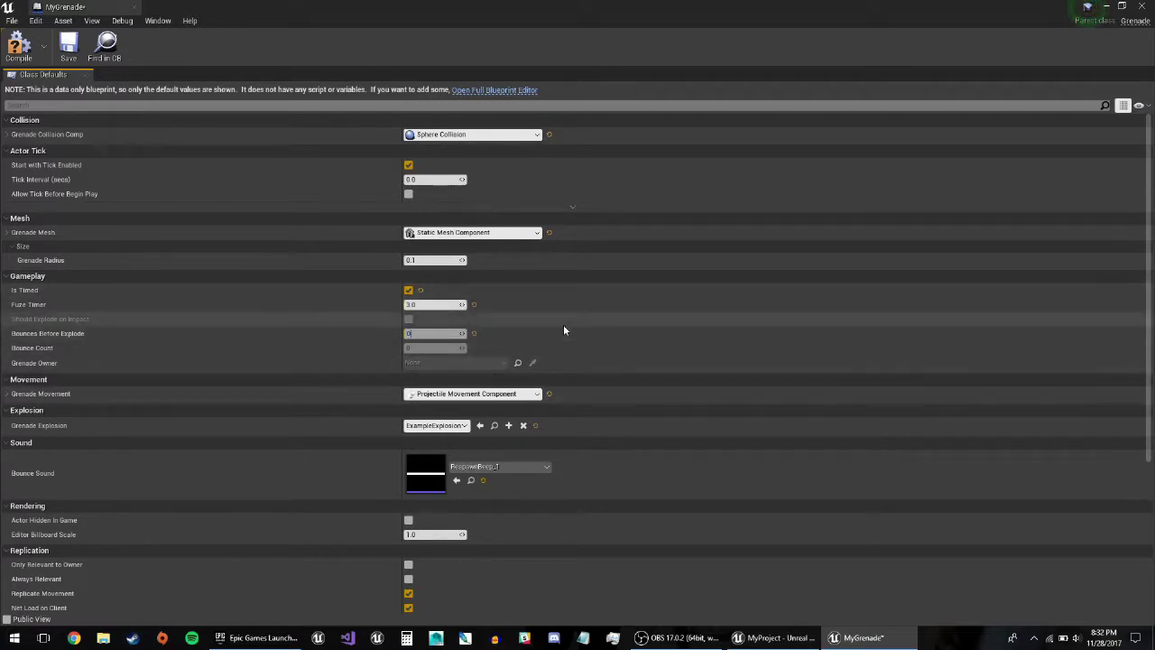
pyautogui.write('3')
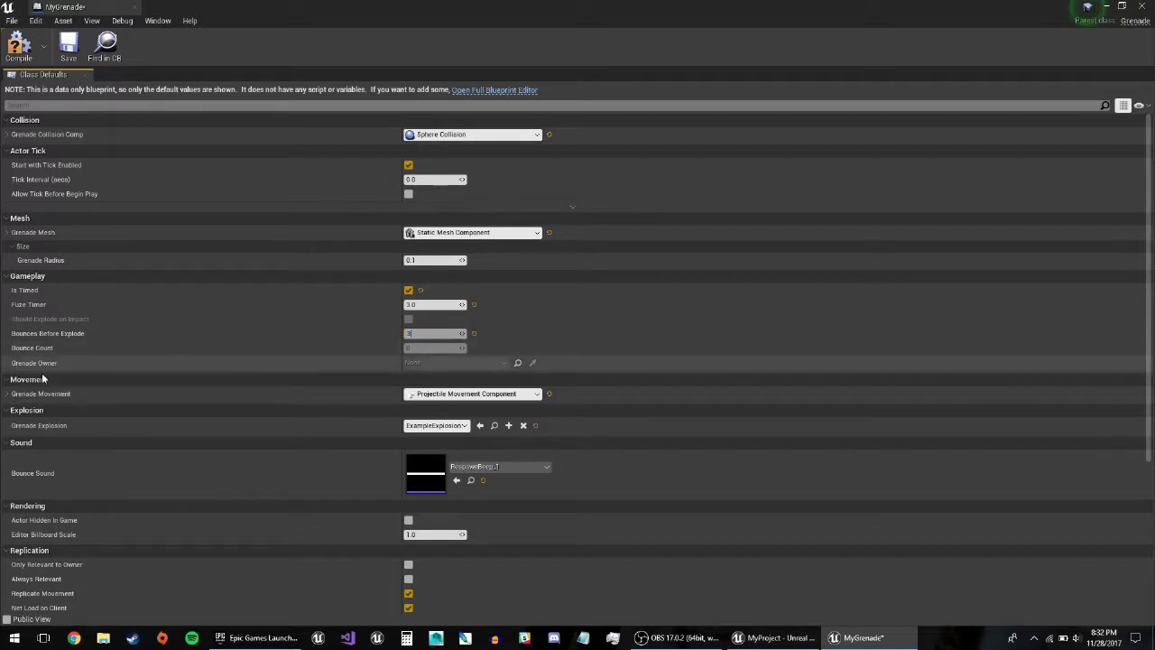
# Step: Expand the Grenade Movement component and examine its Projectile speed and gravity settings
pyautogui.click(7, 395)
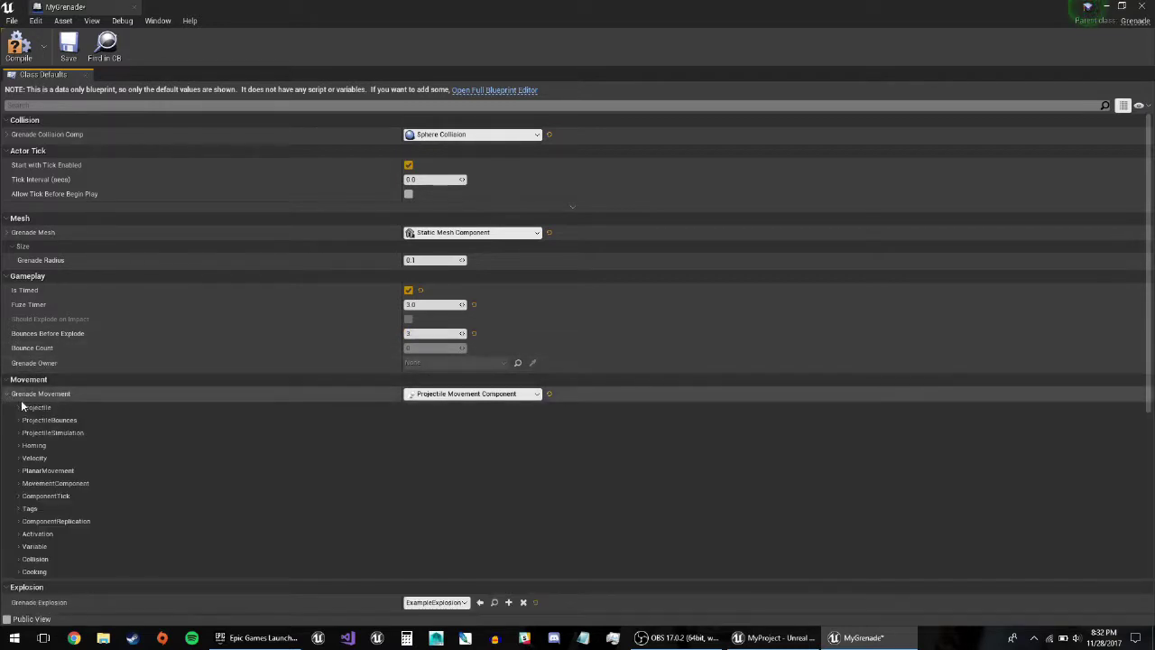
pyautogui.scroll(-3, 21, 407)
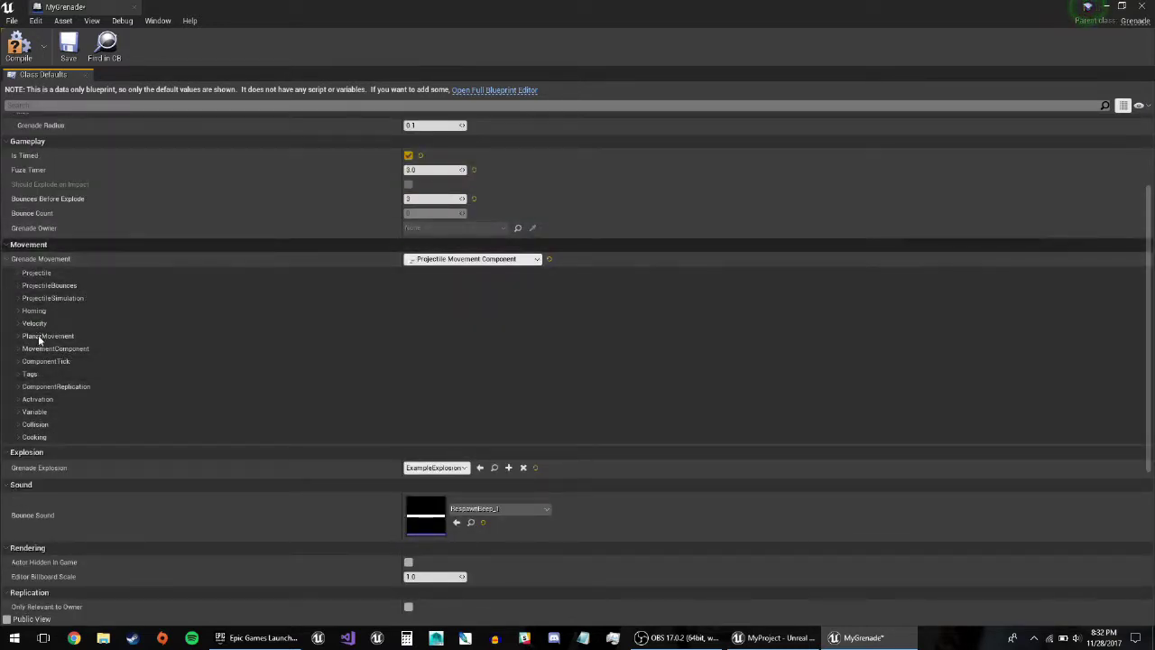
pyautogui.click(58, 271)
pyautogui.click(57, 271)
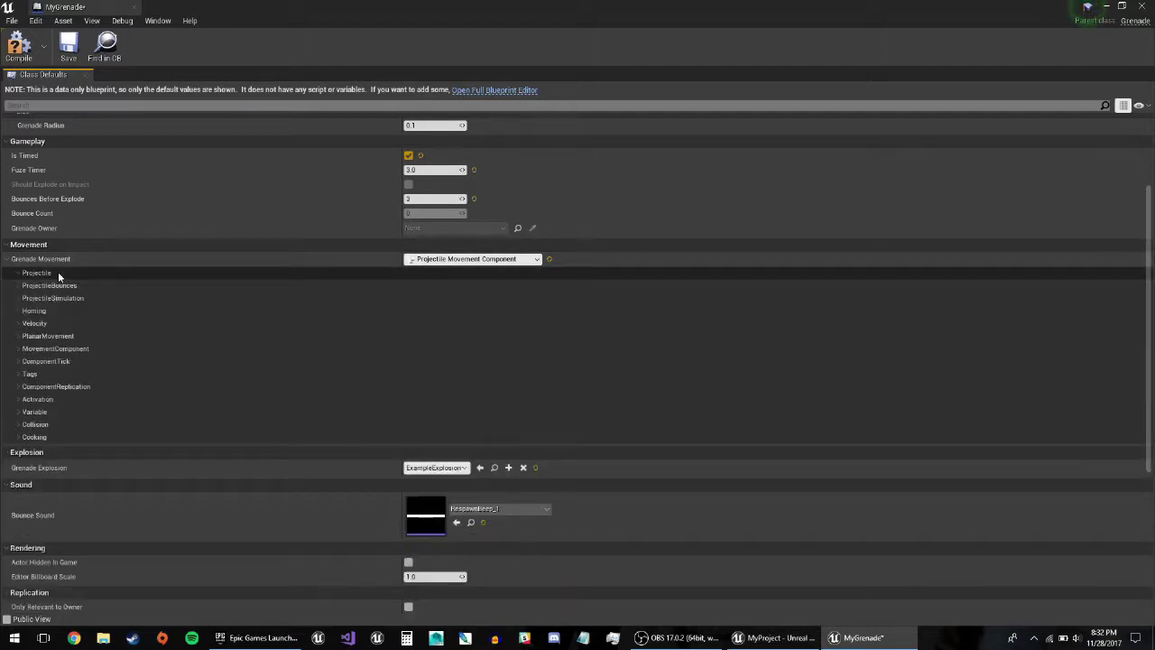
pyautogui.click(58, 272)
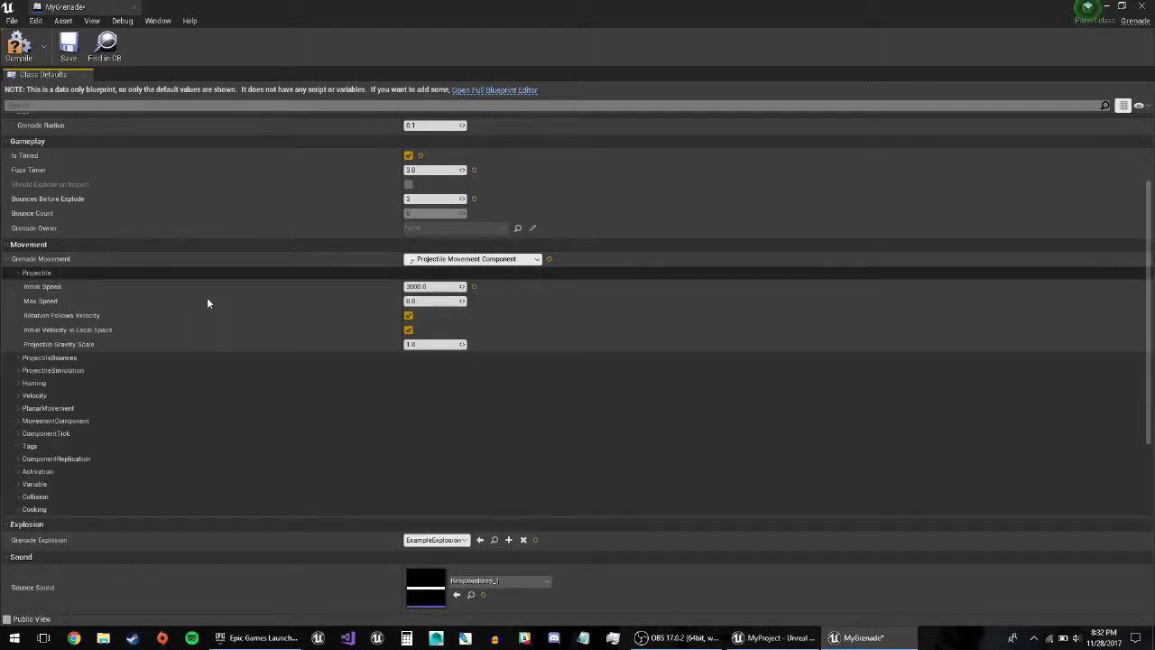
pyautogui.click(80, 270)
# Step: Examine the ProjectileBounces, ProjectileSimulation and Homing settings, and collapse the Grenade Movement component
pyautogui.click(27, 286)
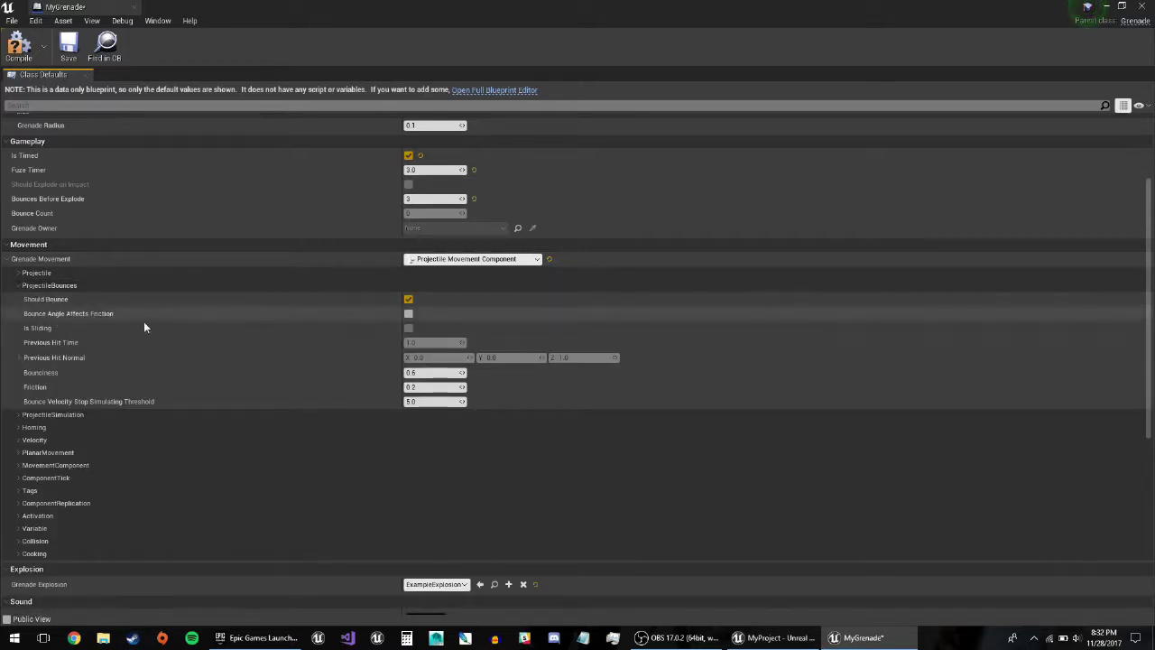
pyautogui.click(49, 285)
pyautogui.click(51, 296)
pyautogui.click(51, 297)
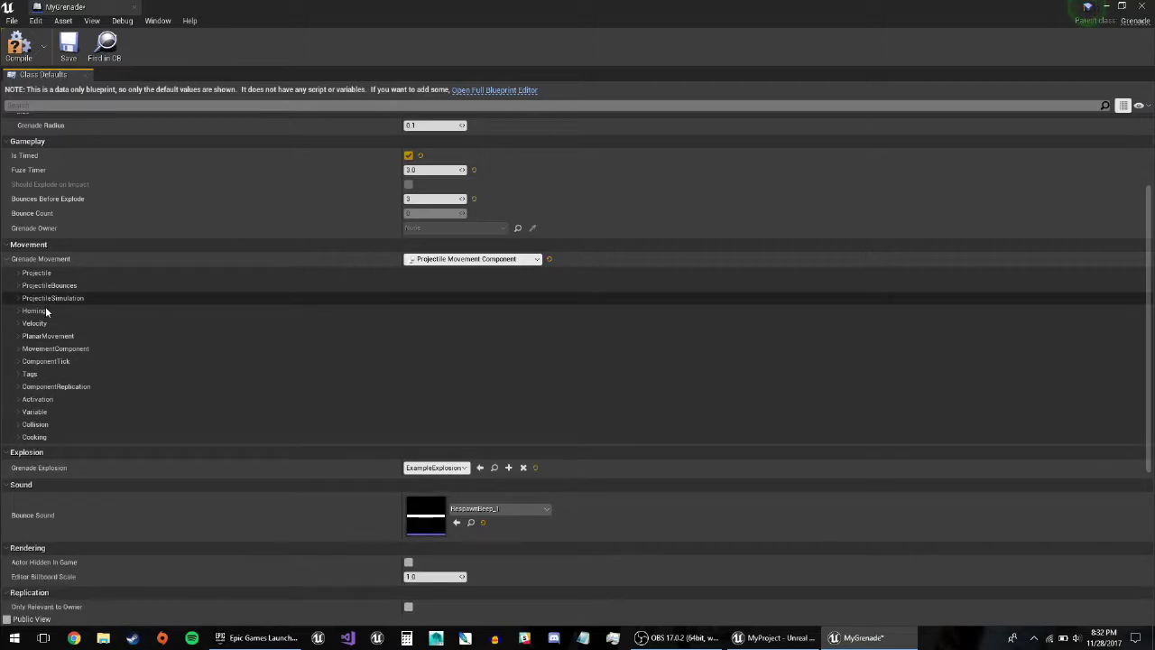
pyautogui.click(45, 310)
pyautogui.click(45, 311)
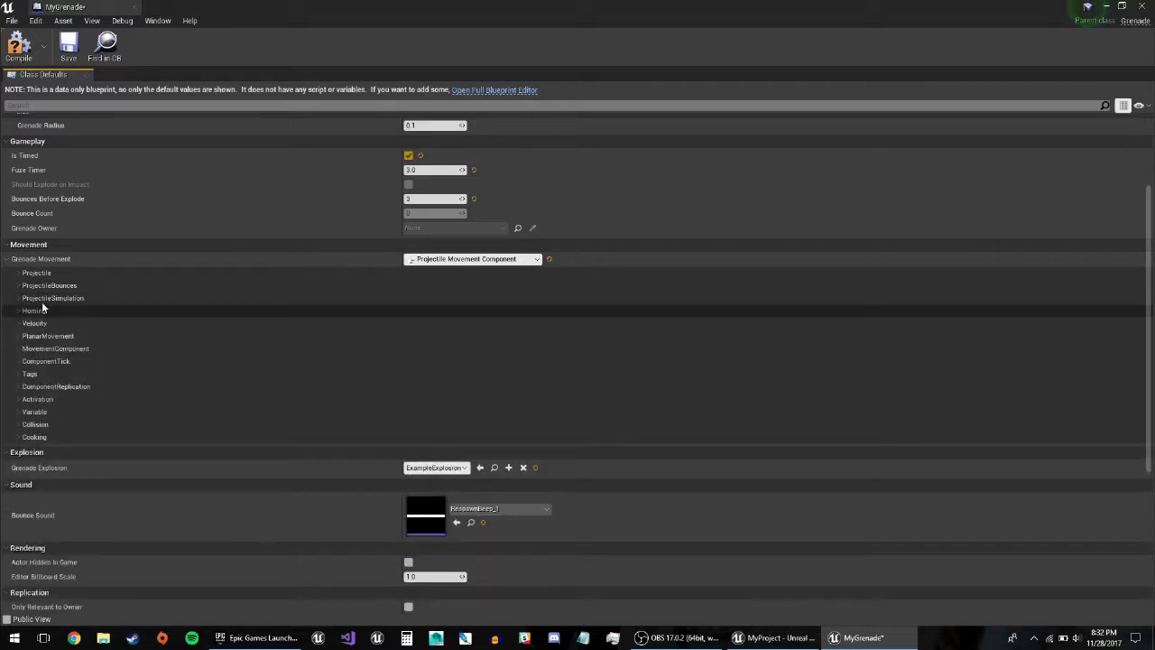
pyautogui.click(11, 260)
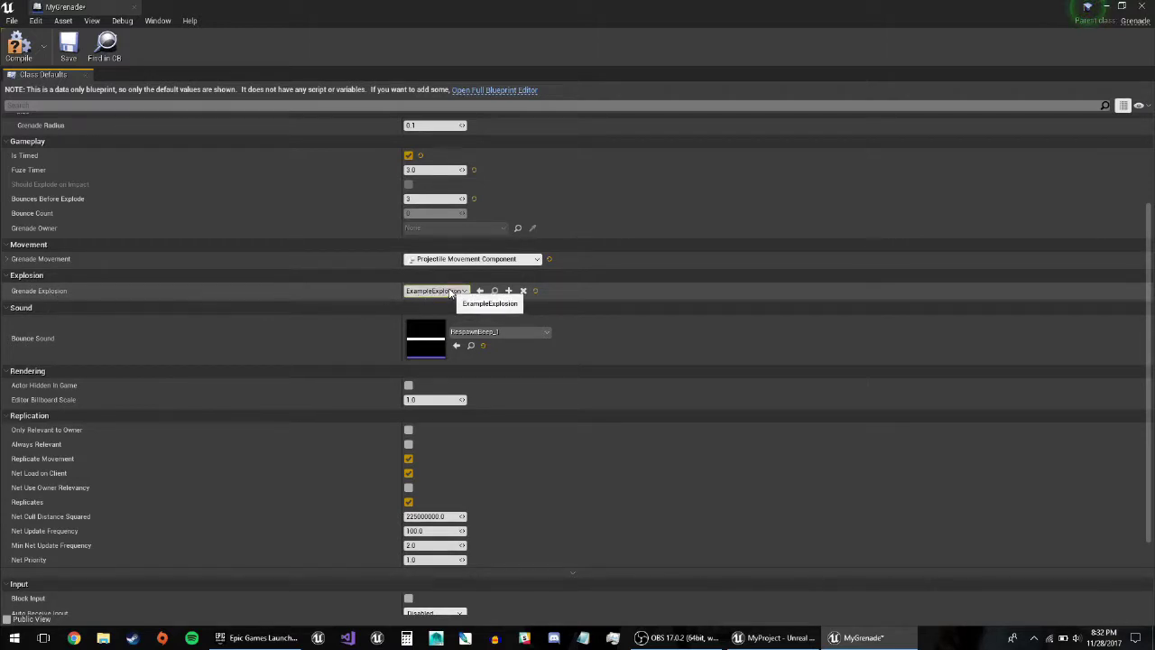
# Step: Set MyGrenade's Grenade Explosion to MyExplosion, and compile, save and close the blueprint
pyautogui.click(419, 293)
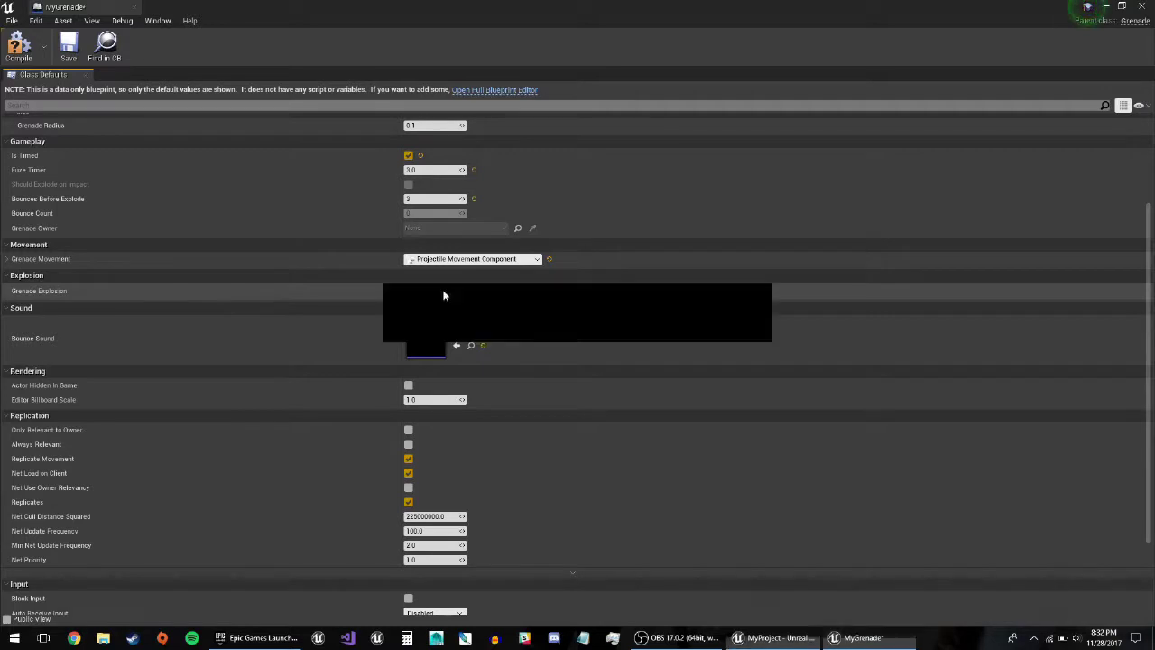
pyautogui.click(418, 363)
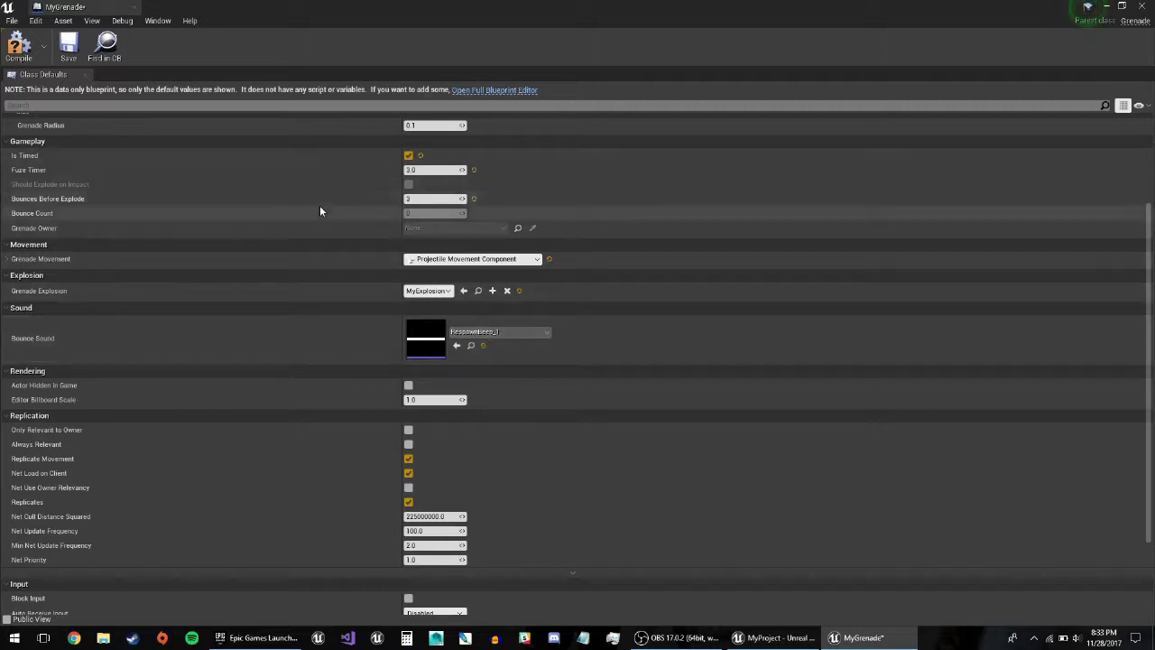
pyautogui.scroll(3, 319, 205)
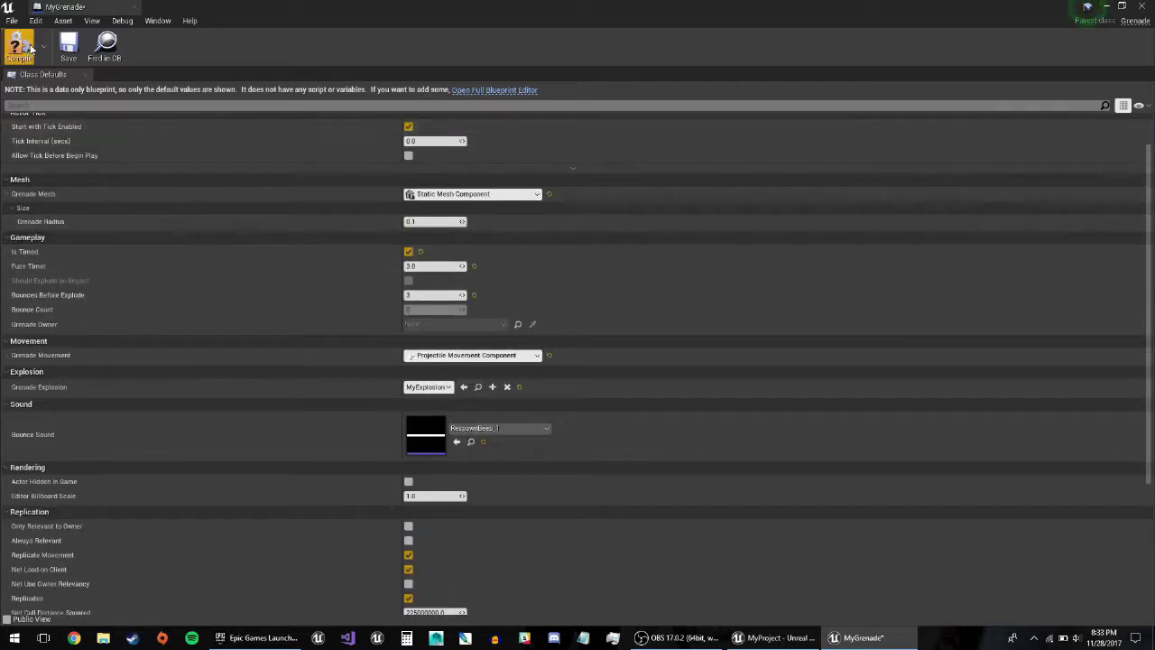
pyautogui.click(68, 52)
pyautogui.click(134, 7)
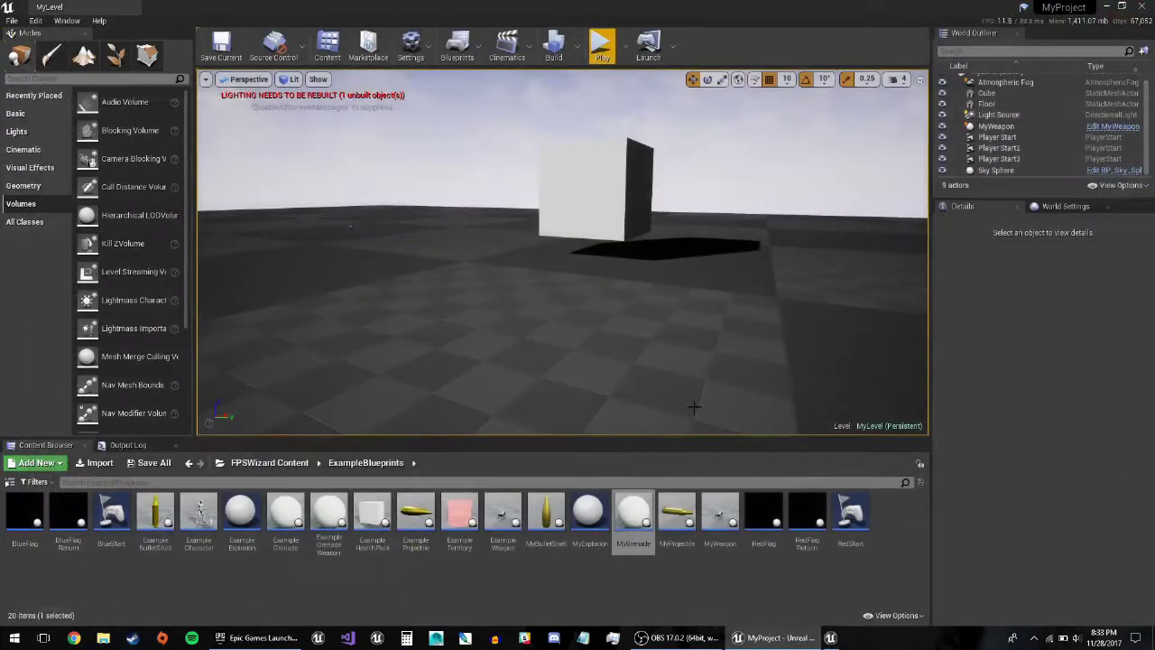
# Step: Duplicate the ExampleGrenadeWeapon blueprint and name the copy MyGrenadeWeapon
pyautogui.rightClick(340, 524)
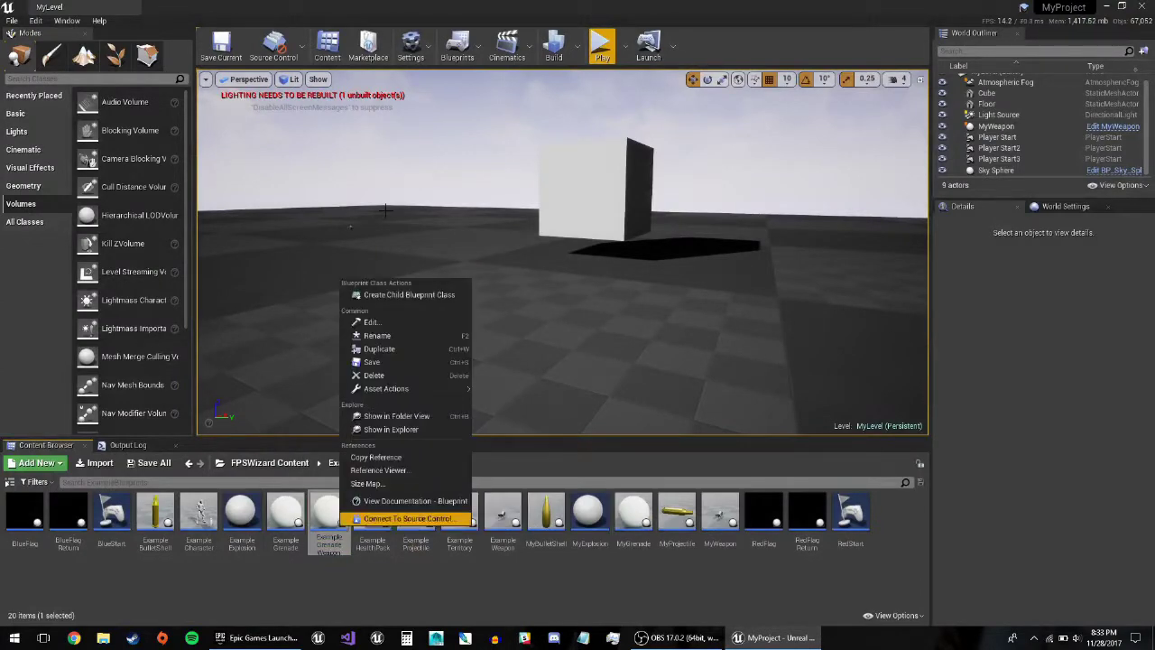
pyautogui.click(404, 349)
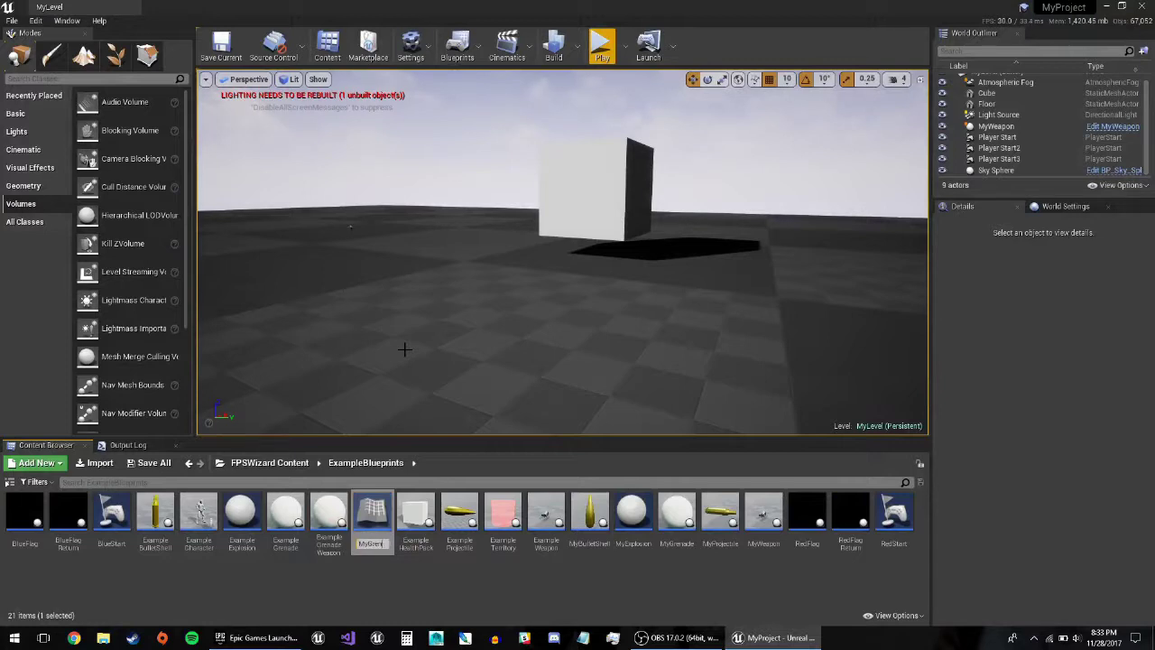
pyautogui.write('MyGrenadeWeap')
pyautogui.press('Return')
# Step: Open the MyGrenadeWeapon blueprint and set its Grenade to Throw to MyGrenade
pyautogui.doubleClick(683, 541)
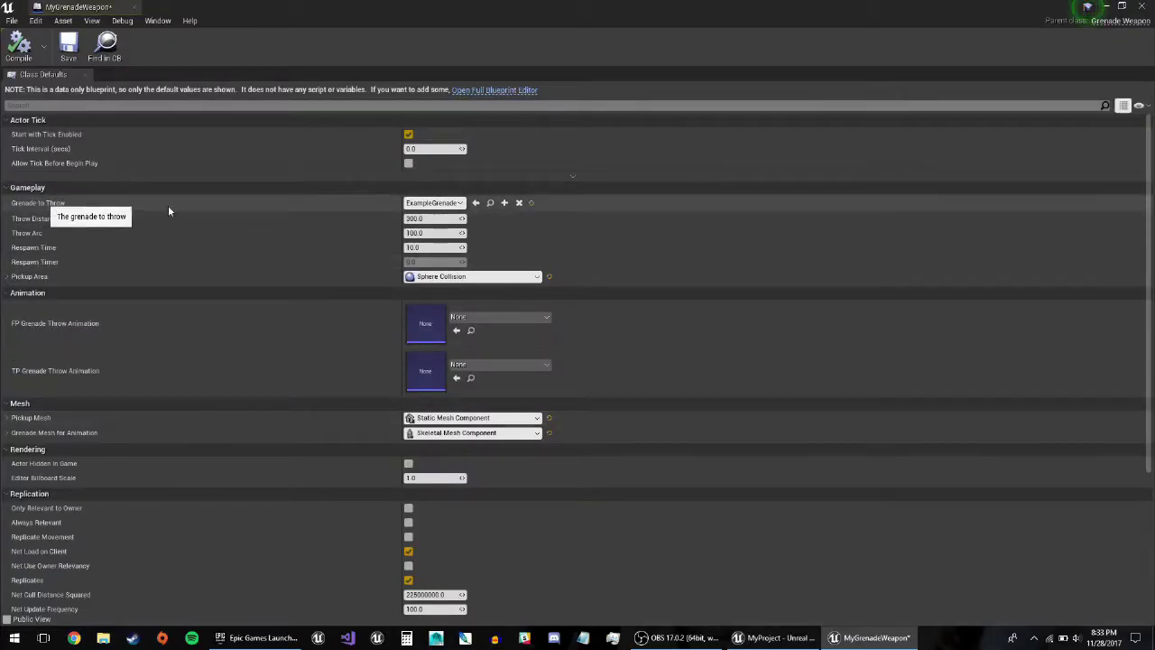
pyautogui.click(447, 205)
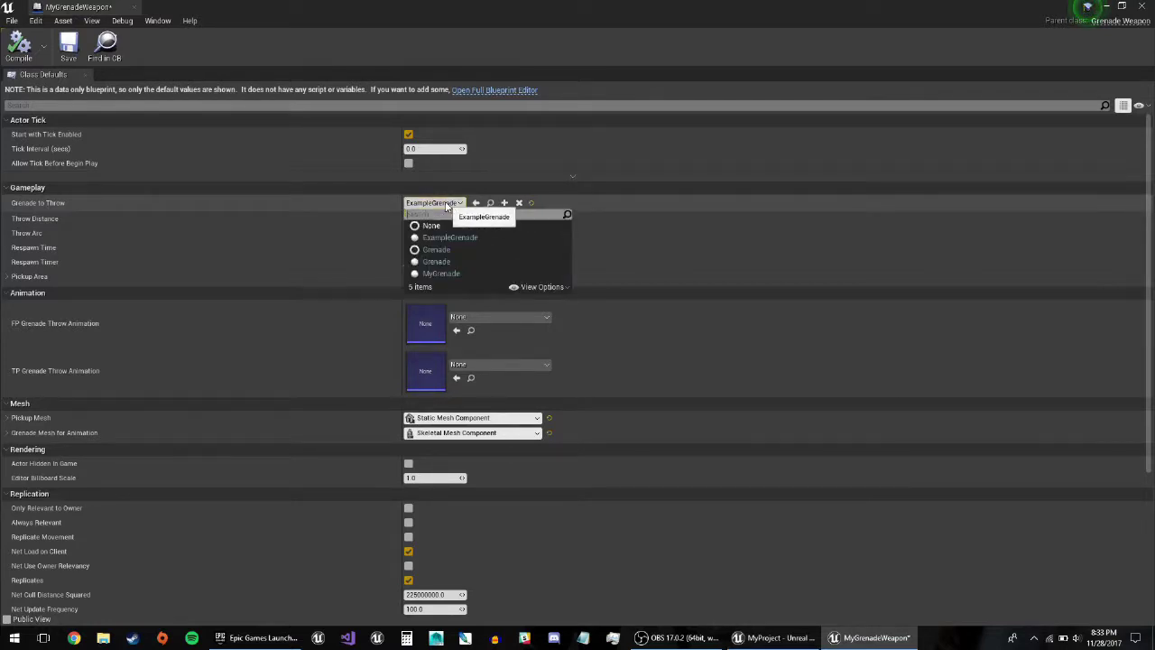
pyautogui.click(419, 272)
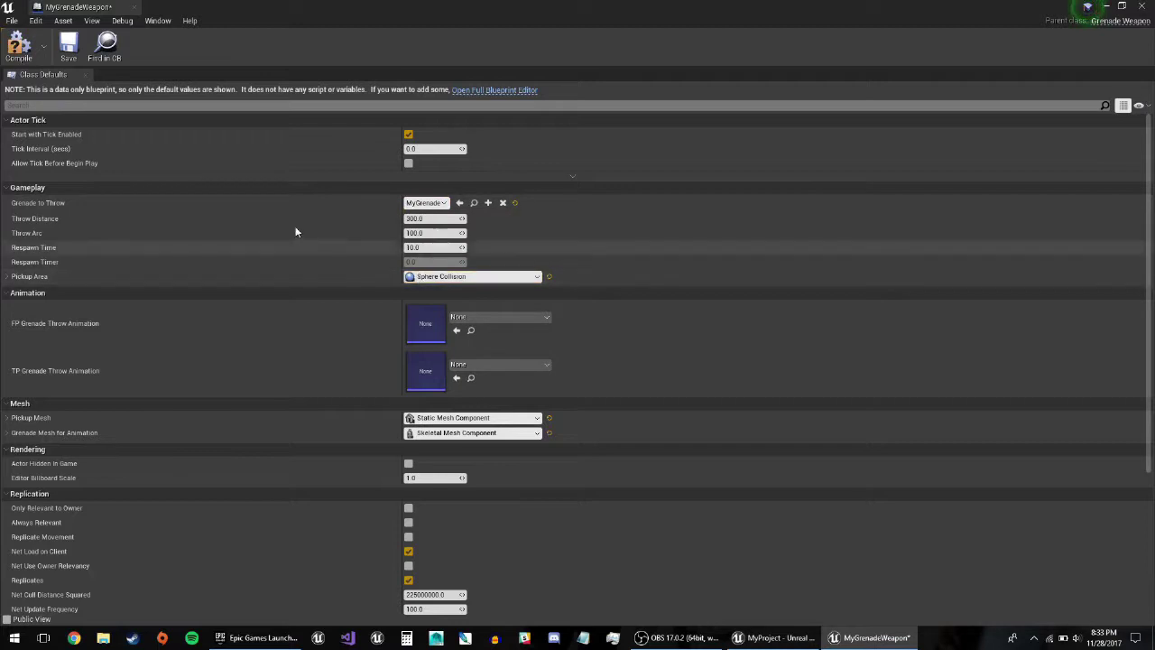
# Step: Compile and save the MyGrenadeWeapon blueprint and close its editor
pyautogui.click(19, 45)
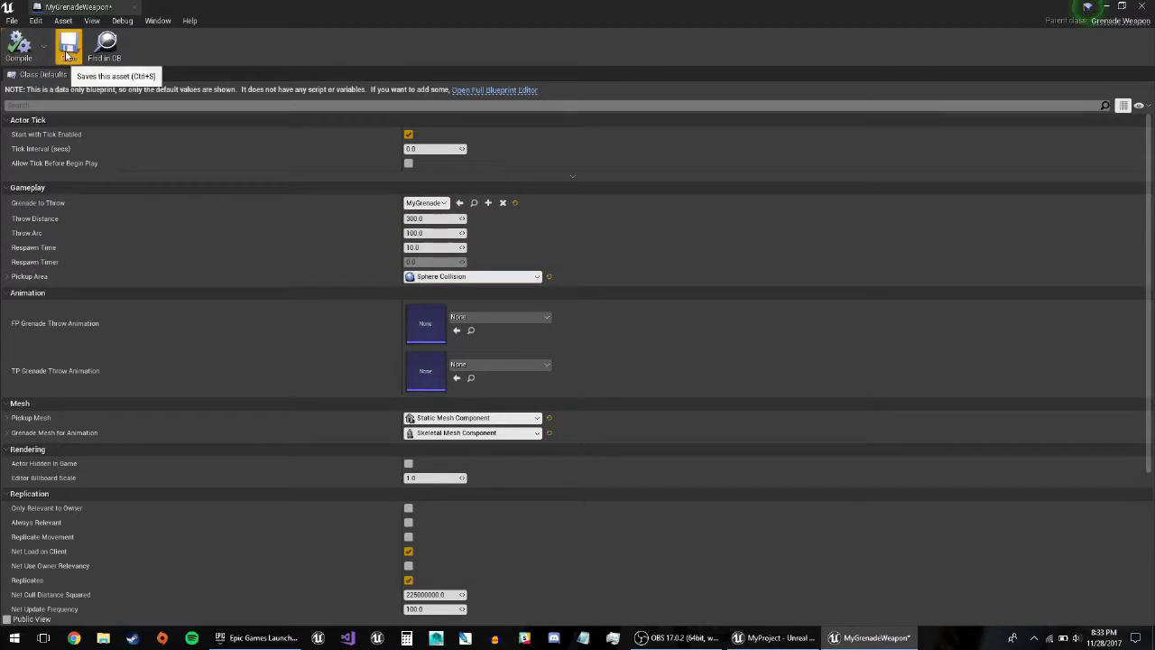
pyautogui.click(69, 46)
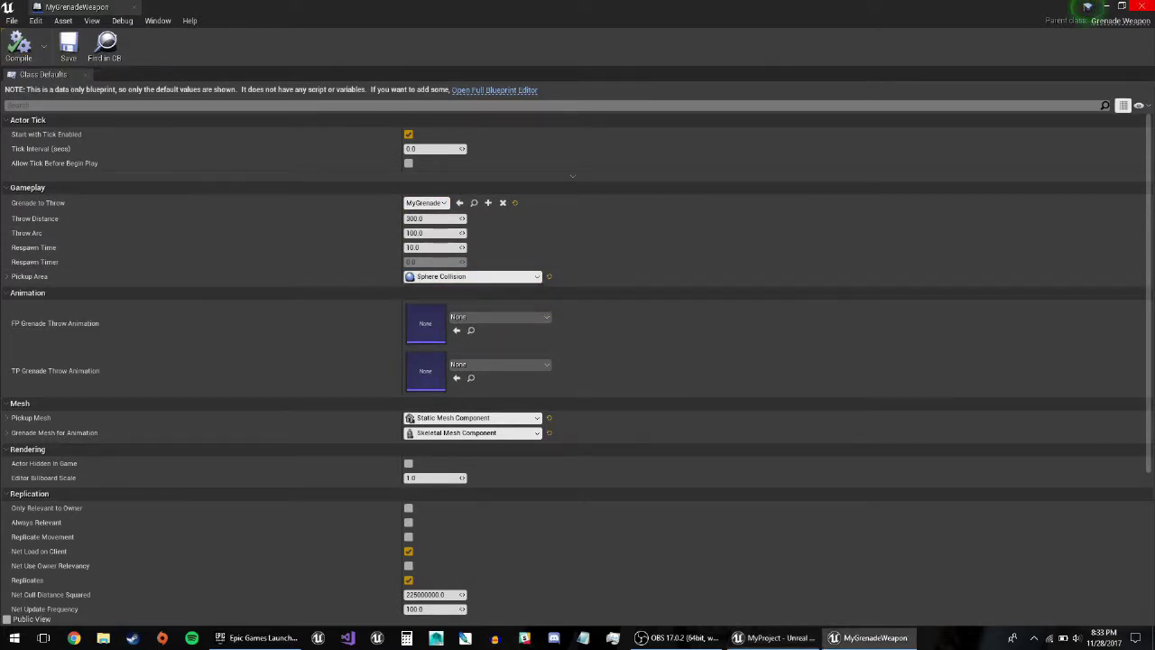
pyautogui.click(1143, 6)
# Step: Place a MyGrenadeWeapon pickup on the level floor at about X 410, Y 500, Z 50
pyautogui.moveTo(683, 539); pyautogui.dragTo(393, 250)
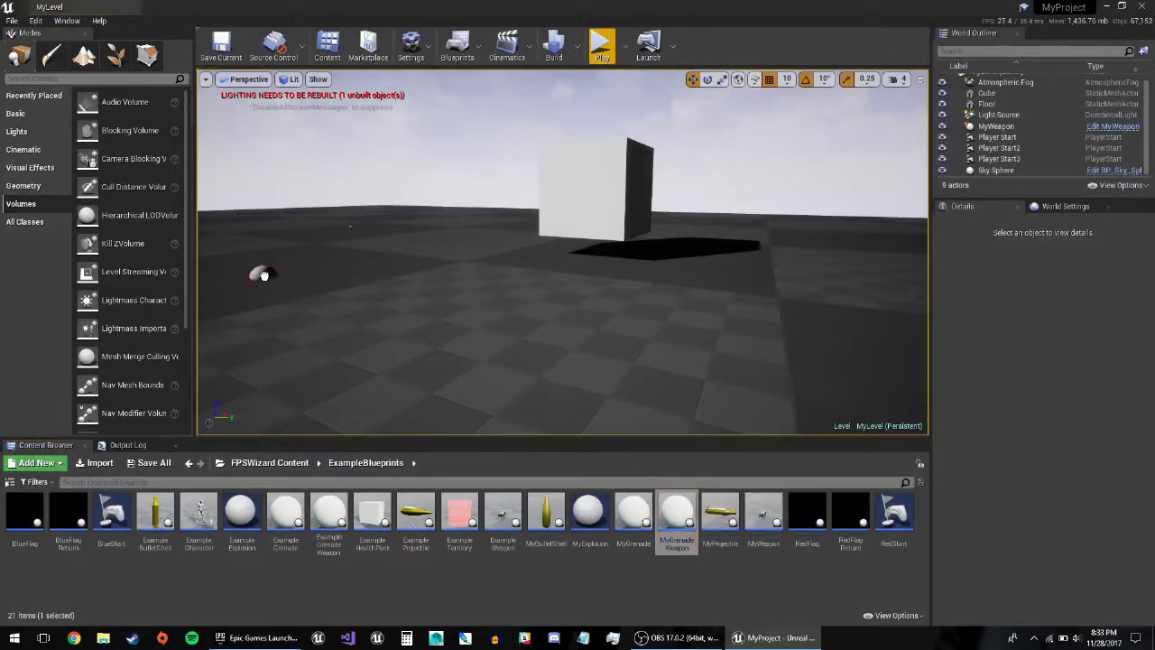
pyautogui.moveTo(263, 275); pyautogui.dragTo(271, 271)
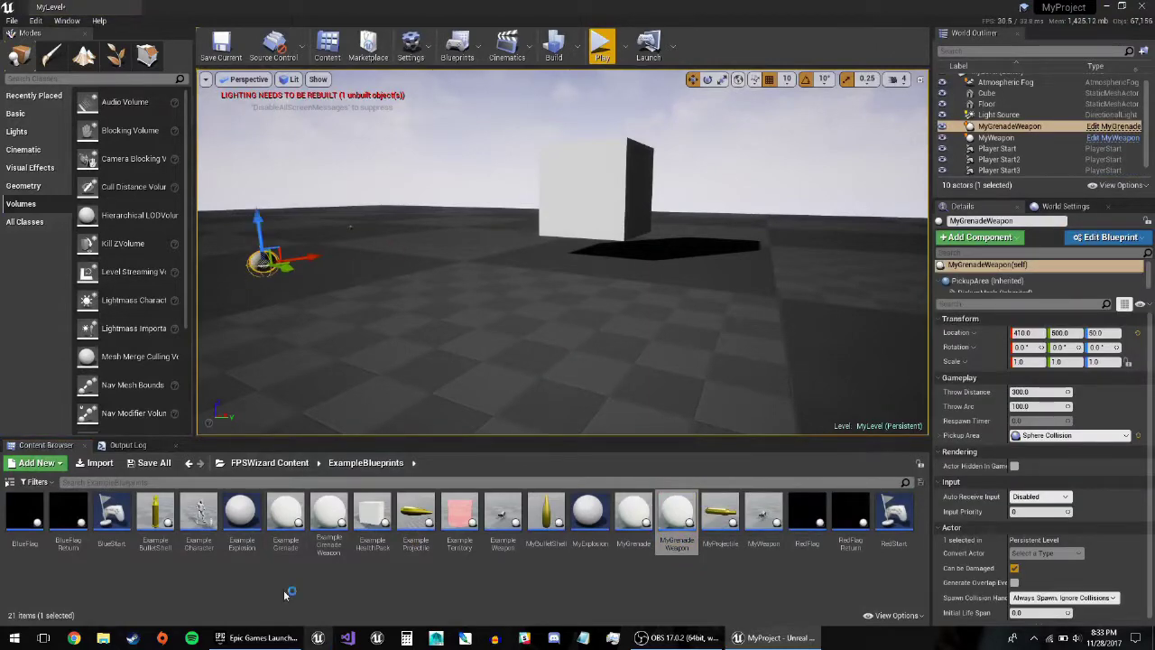
# Step: Open the ExampleCharacter blueprint and enable Can Use Grenades in its Gameplay settings
pyautogui.doubleClick(208, 550)
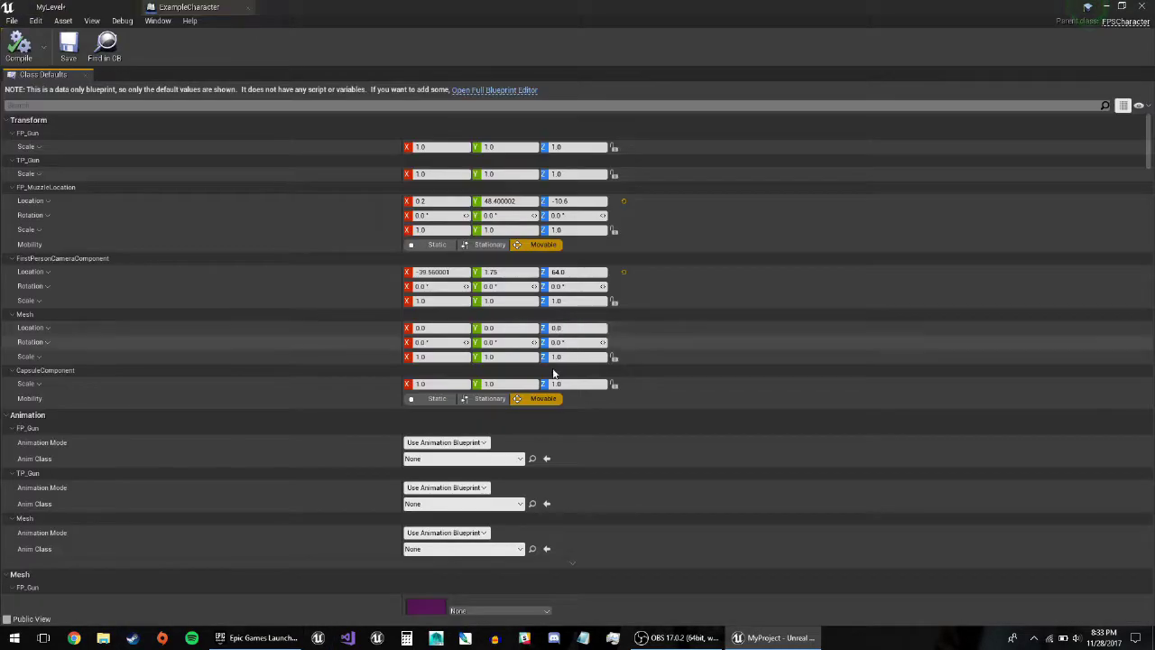
pyautogui.scroll(-15, 552, 376)
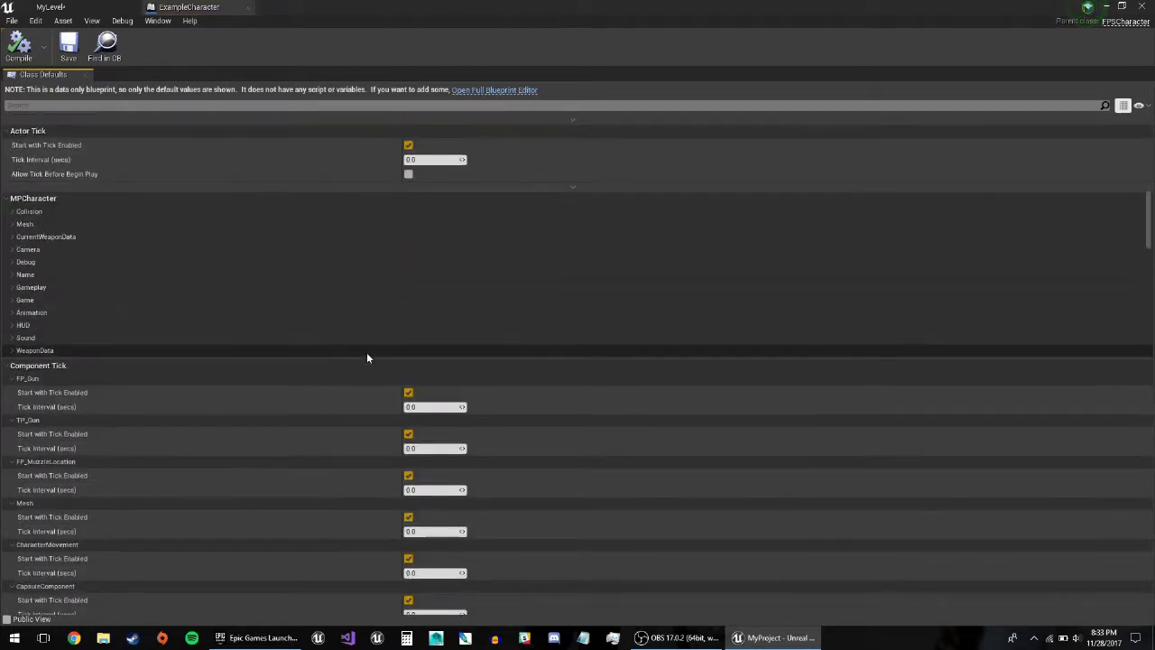
pyautogui.click(132, 289)
pyautogui.scroll(-2, 225, 379)
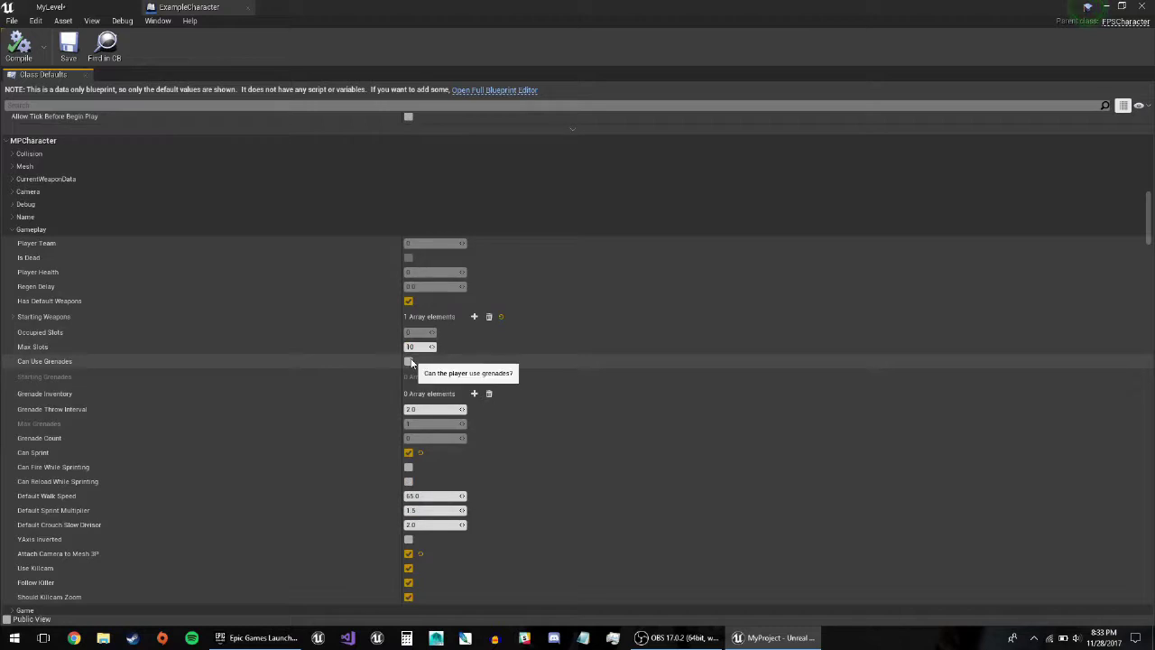
pyautogui.click(409, 362)
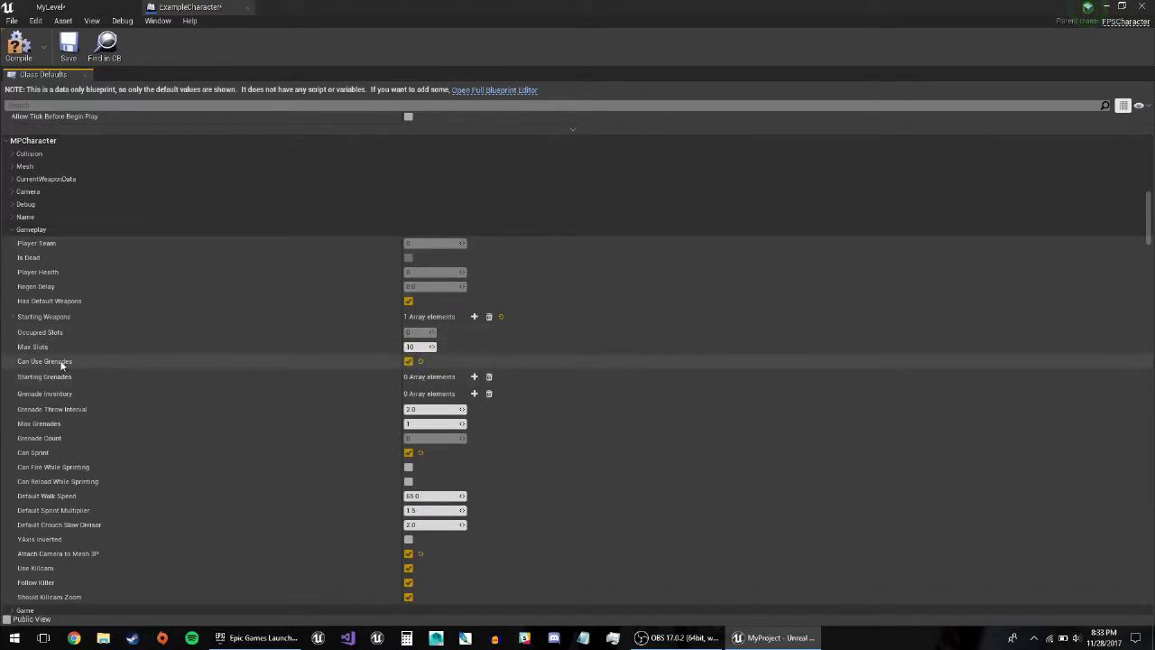
# Step: Add MyGrenadeWeapon as an element of Starting Grenades, save the ExampleCharacter blueprint and close its editor
pyautogui.click(478, 377)
pyautogui.click(416, 394)
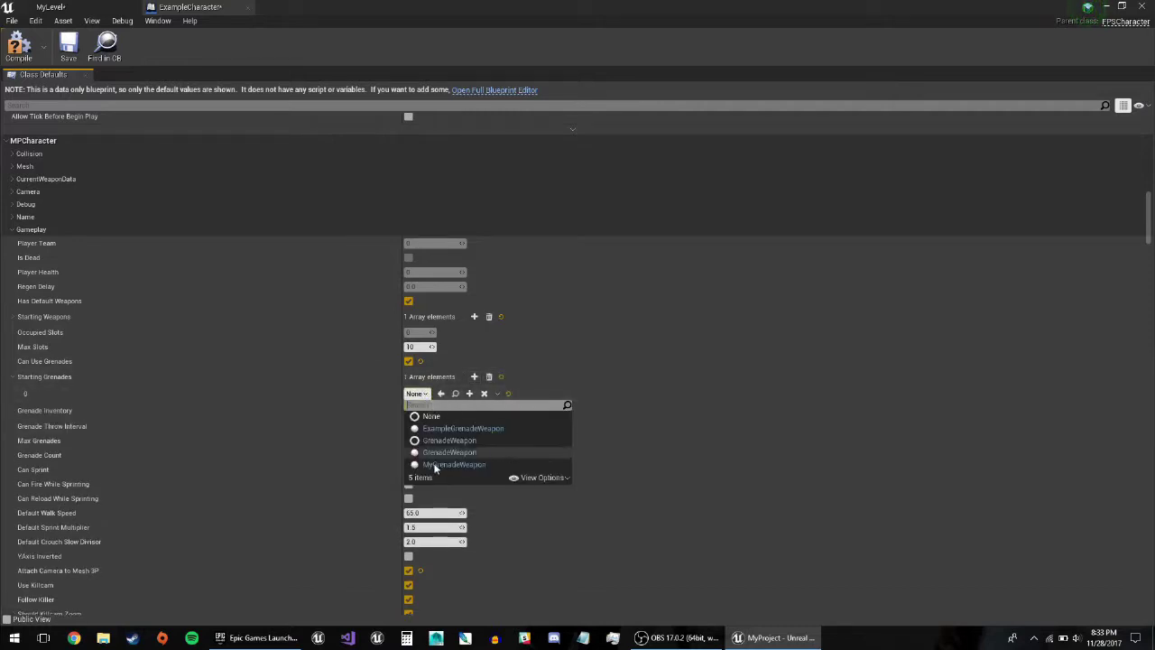
pyautogui.click(433, 465)
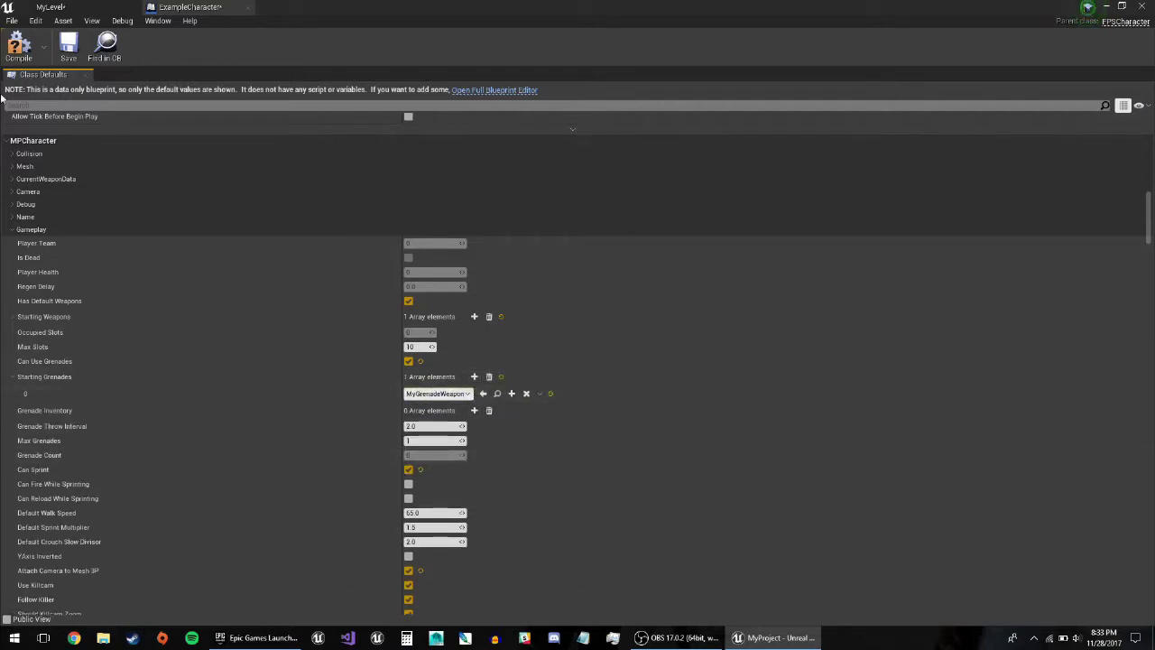
pyautogui.click(69, 47)
pyautogui.click(246, 6)
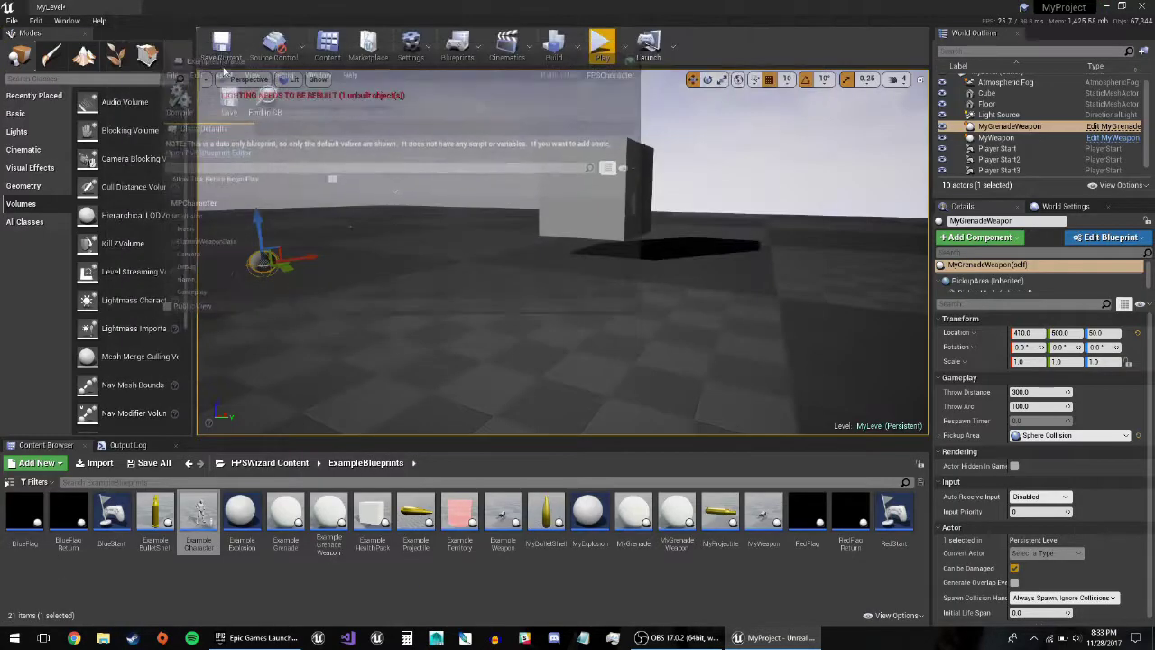
# Step: Play-test the level in the editor to try out the character's starting grenade
pyautogui.moveTo(632, 101); pyautogui.dragTo(942, 254)
pyautogui.click(996, 257)
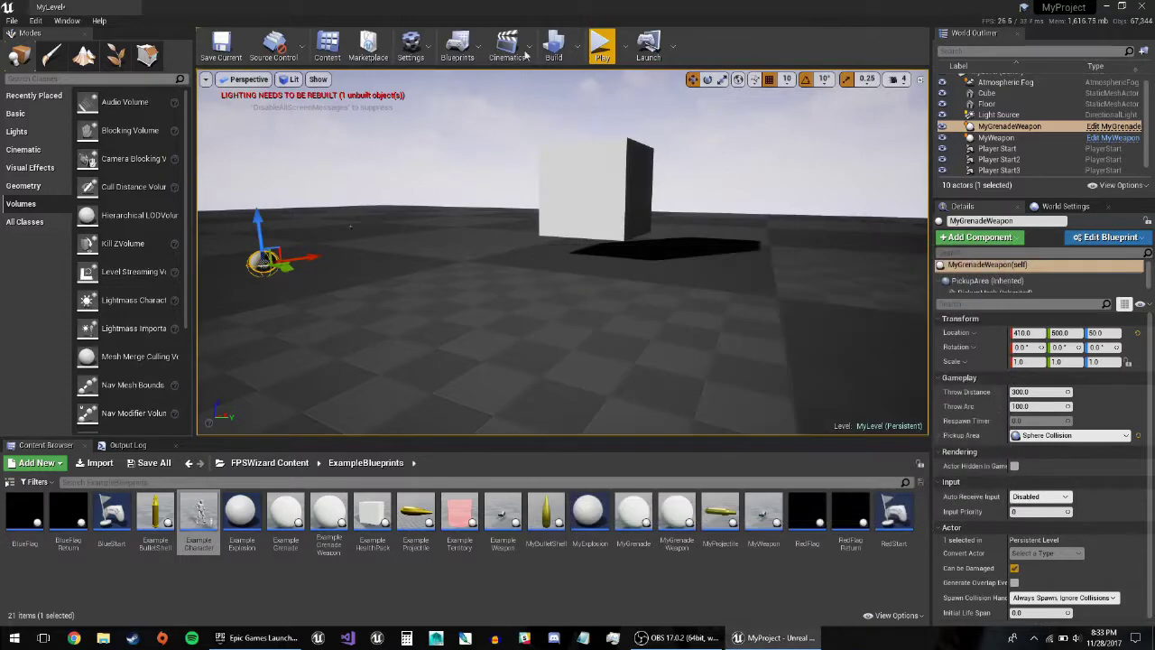
pyautogui.click(601, 45)
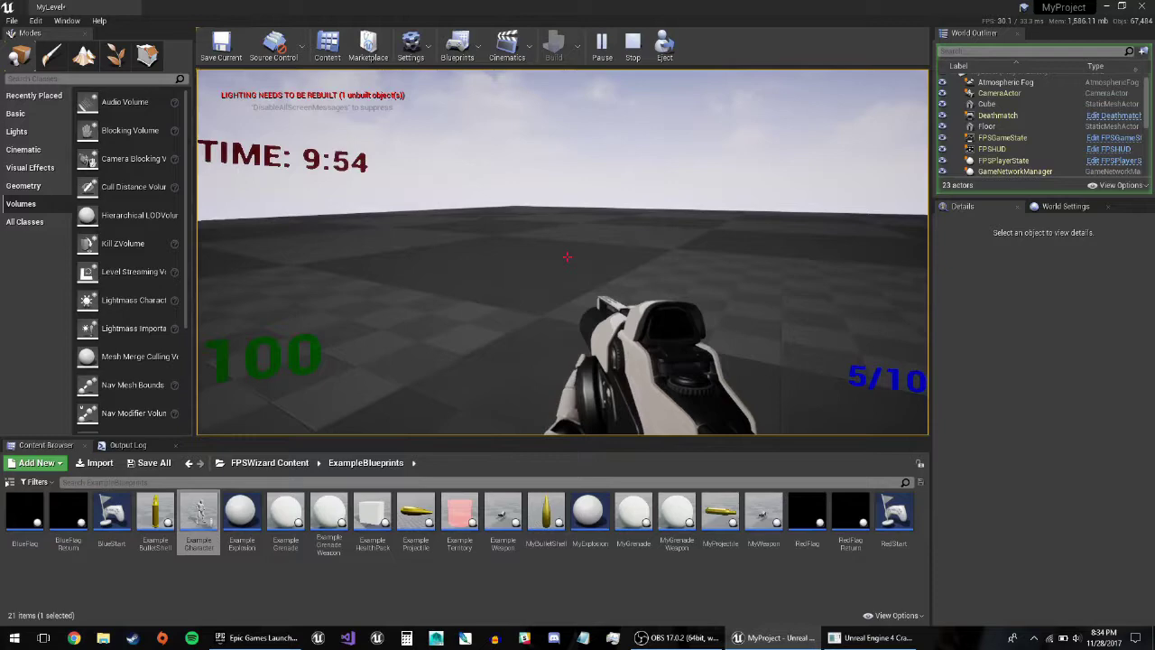
# Step: Examine the call stack in the Unreal Engine crash report and close the report without sending it
pyautogui.hotkey('alt', 'Tab')
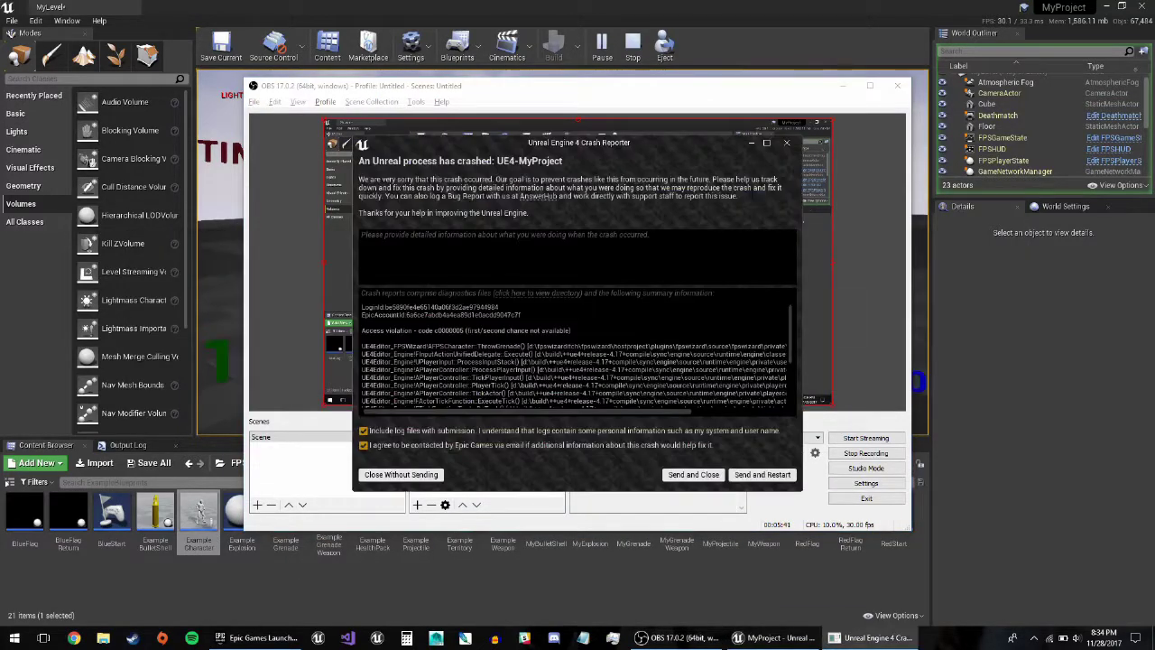
pyautogui.moveTo(521, 412); pyautogui.dragTo(621, 412)
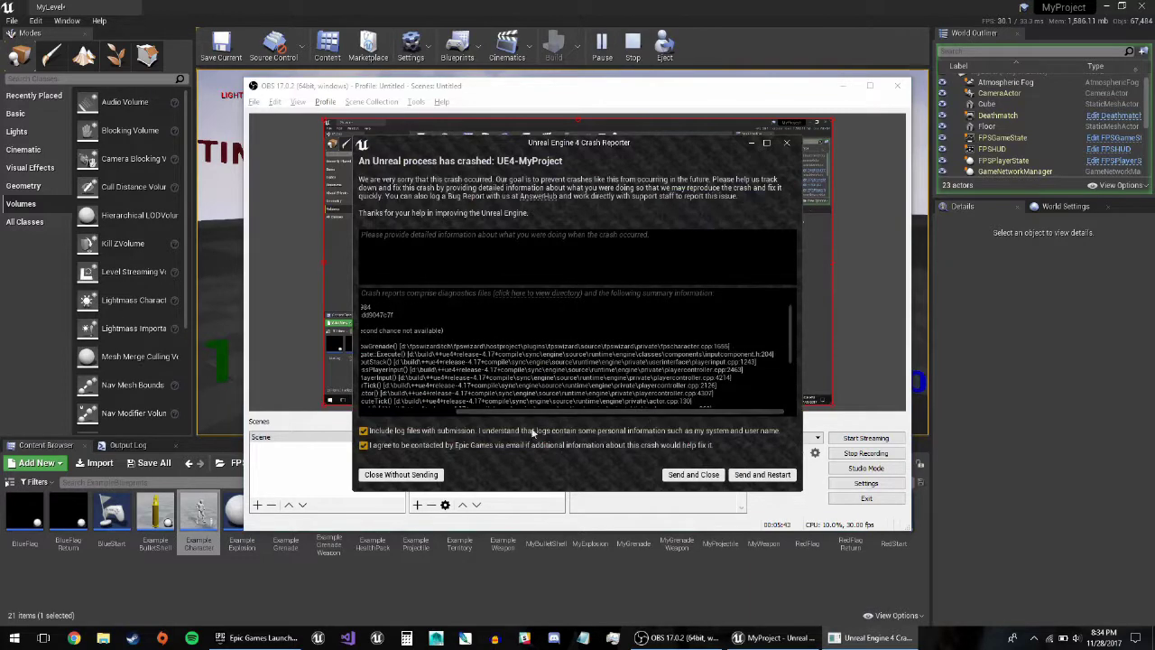
pyautogui.click(402, 474)
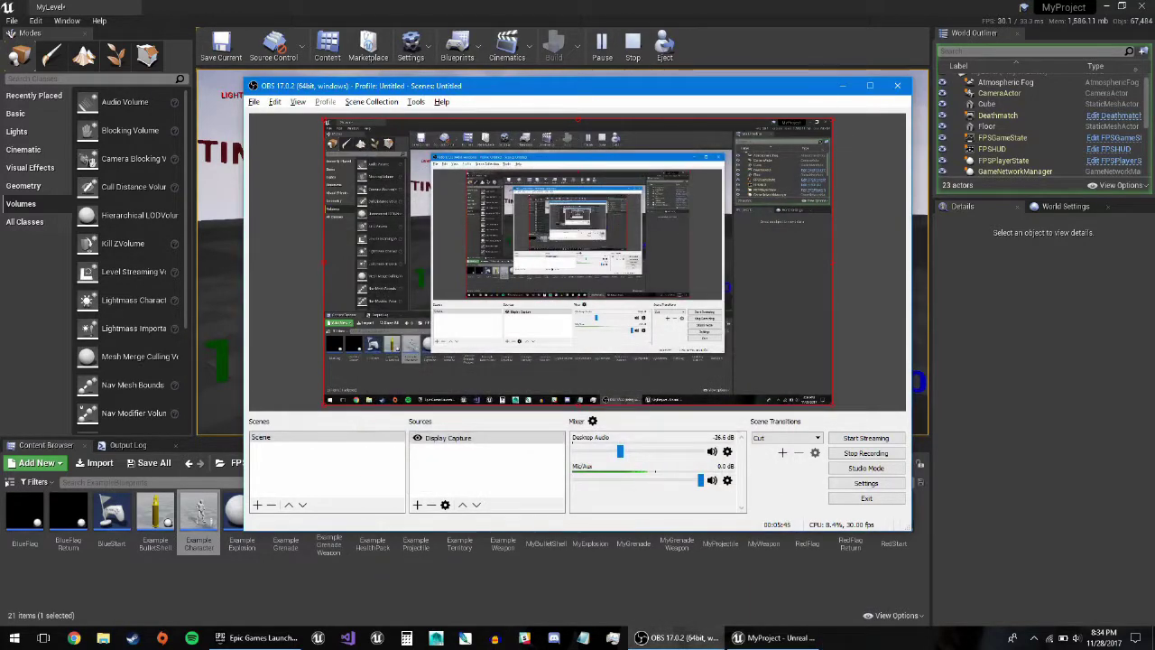
# Step: Minimize the OBS window and reopen MyProject from the Epic Games Launcher library
pyautogui.click(842, 86)
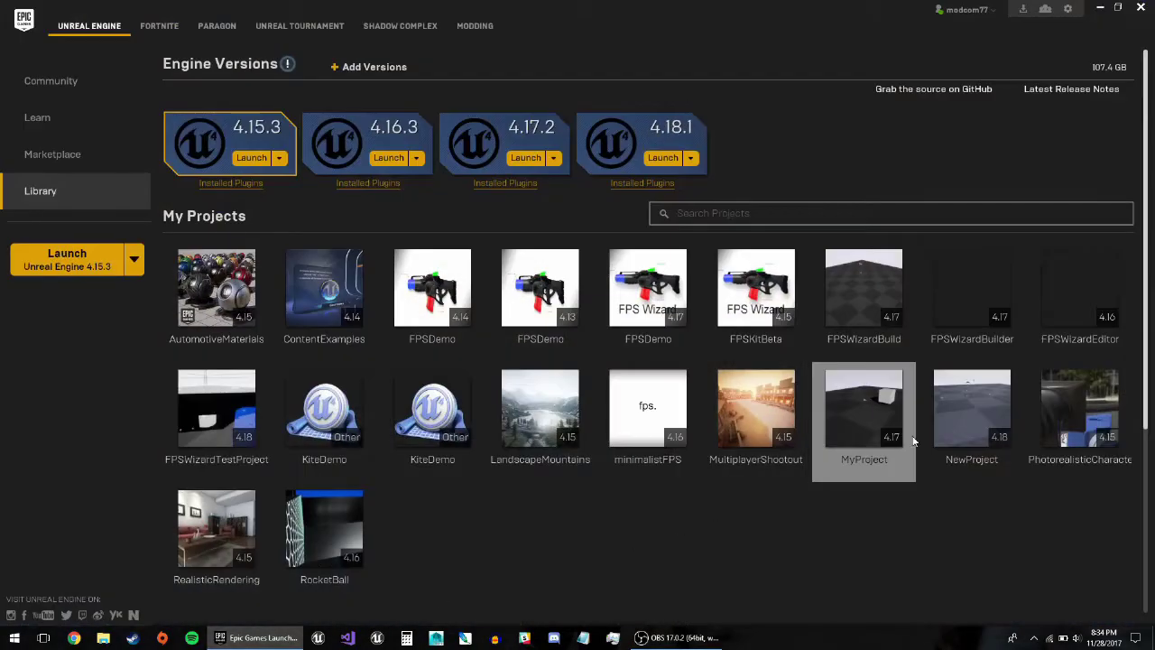
pyautogui.doubleClick(886, 437)
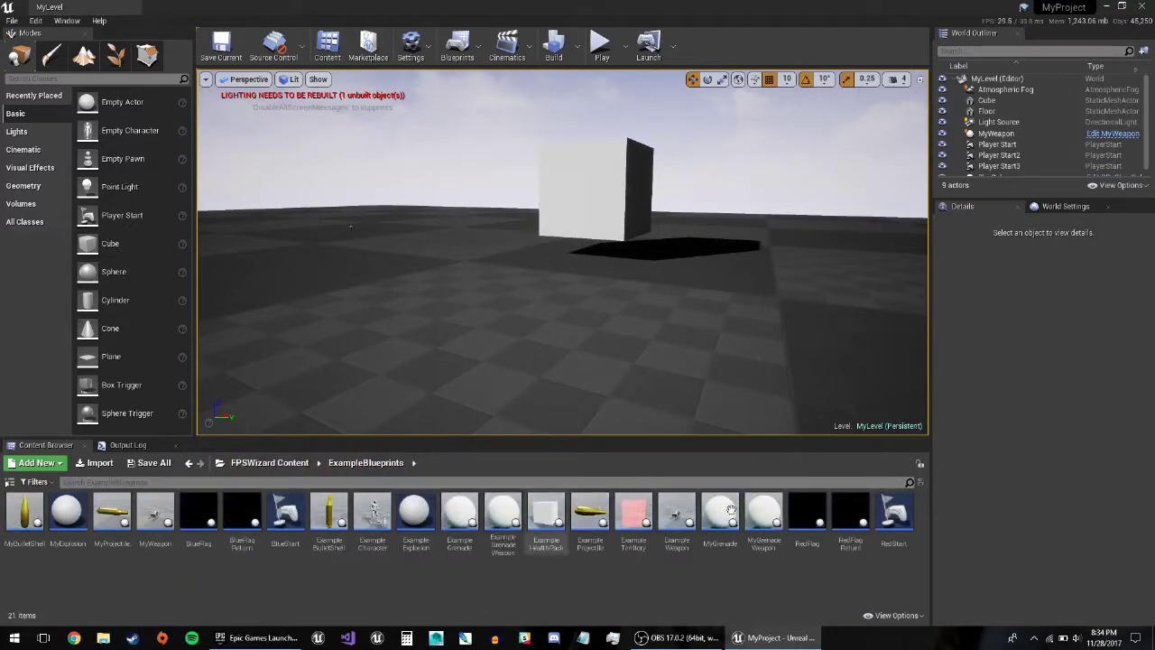
# Step: Review the class defaults of the MyGrenade and MyGrenadeWeapon blueprints, including the Pickup Area, and close their editors
pyautogui.doubleClick(721, 516)
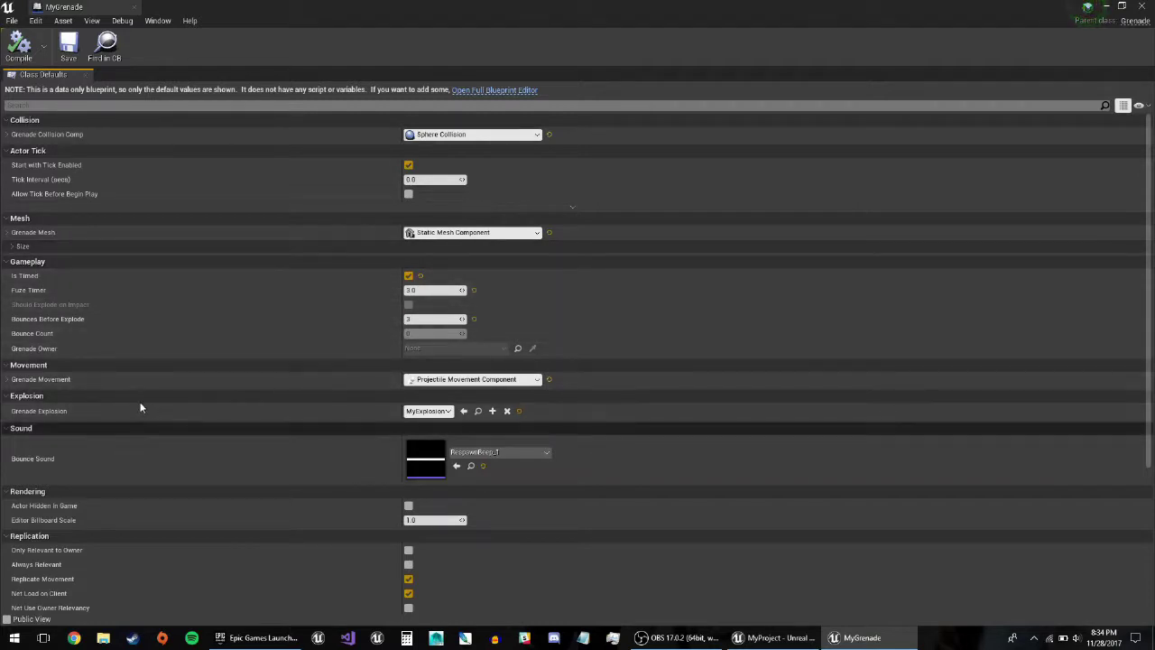
pyautogui.hotkey('alt', 'F4')
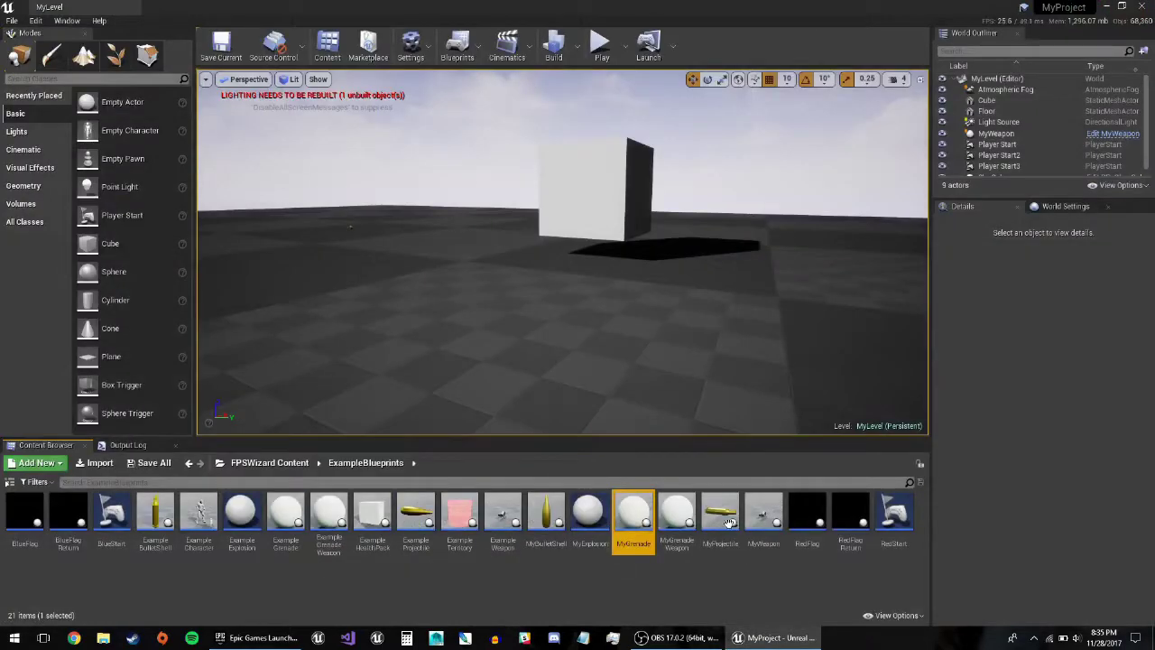
pyautogui.doubleClick(676, 516)
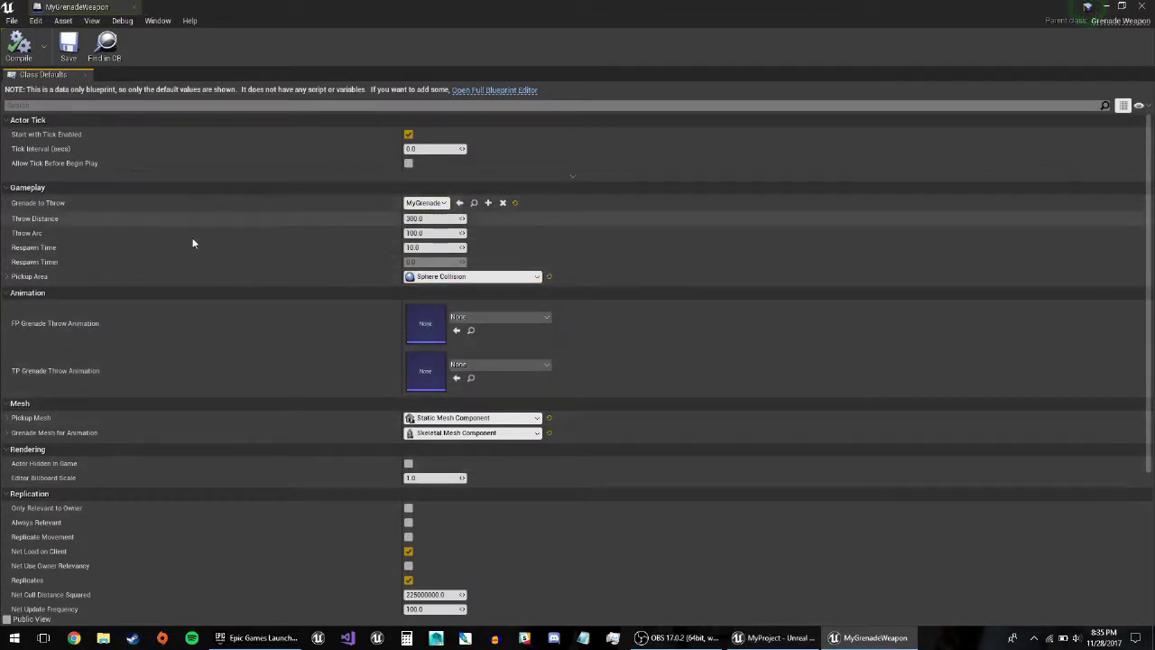
pyautogui.click(8, 276)
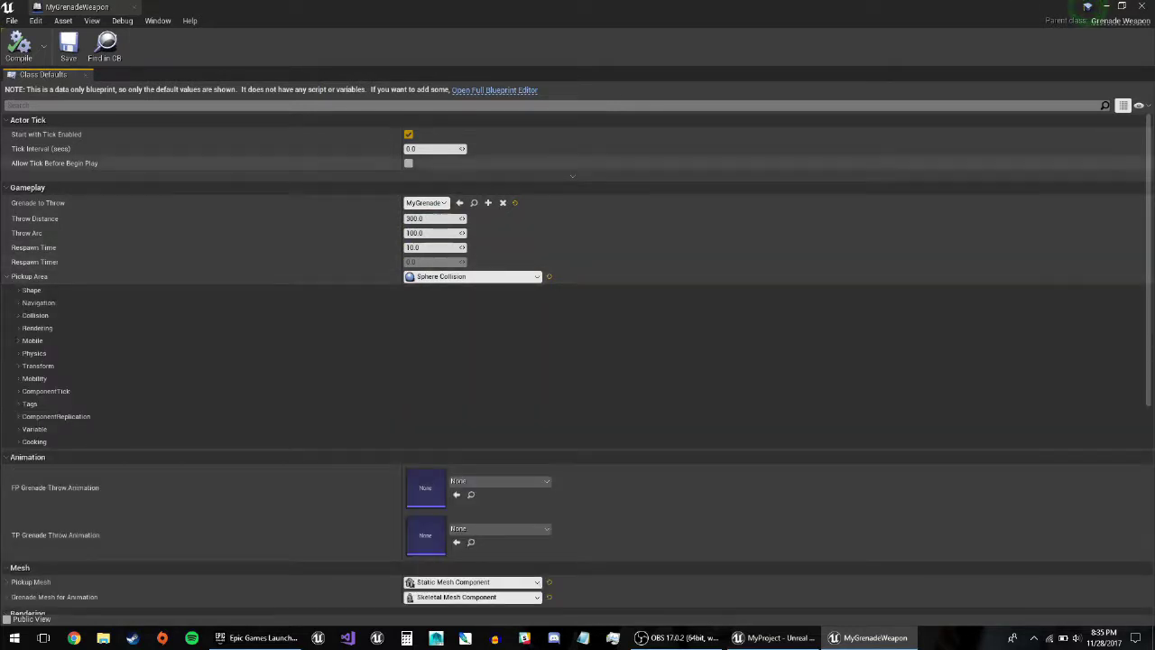
pyautogui.click(133, 6)
# Step: Disable Can Use Grenades in the ExampleCharacter blueprint's Gameplay settings, compile and save it, and close its editor
pyautogui.doubleClick(201, 516)
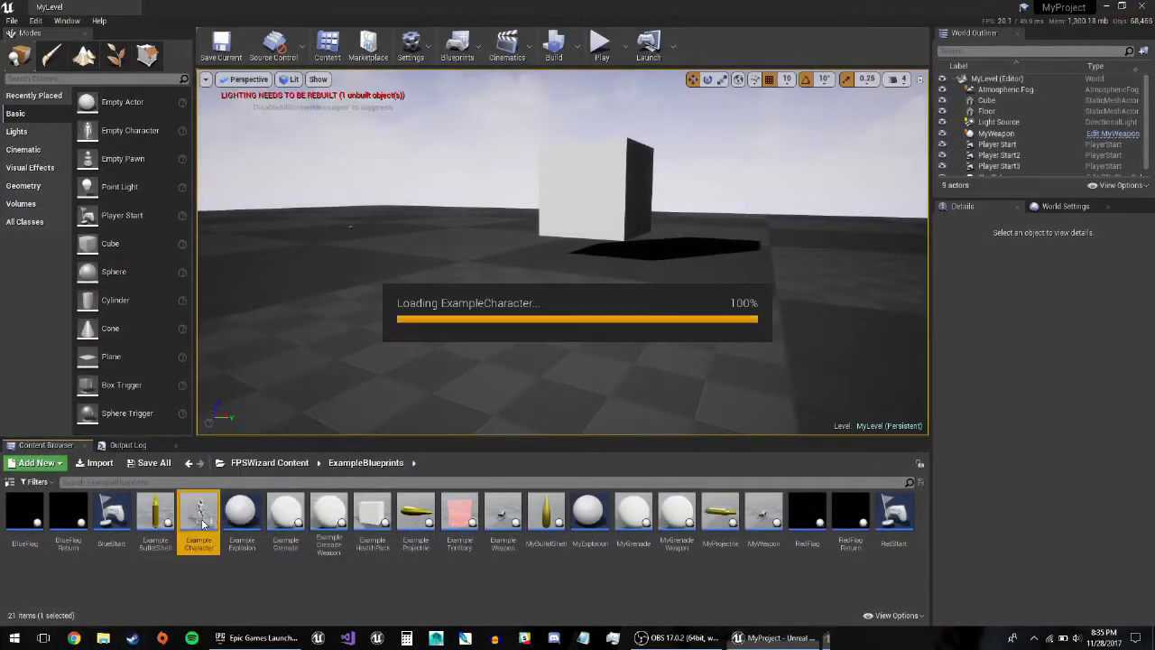
pyautogui.scroll(-20, 462, 384)
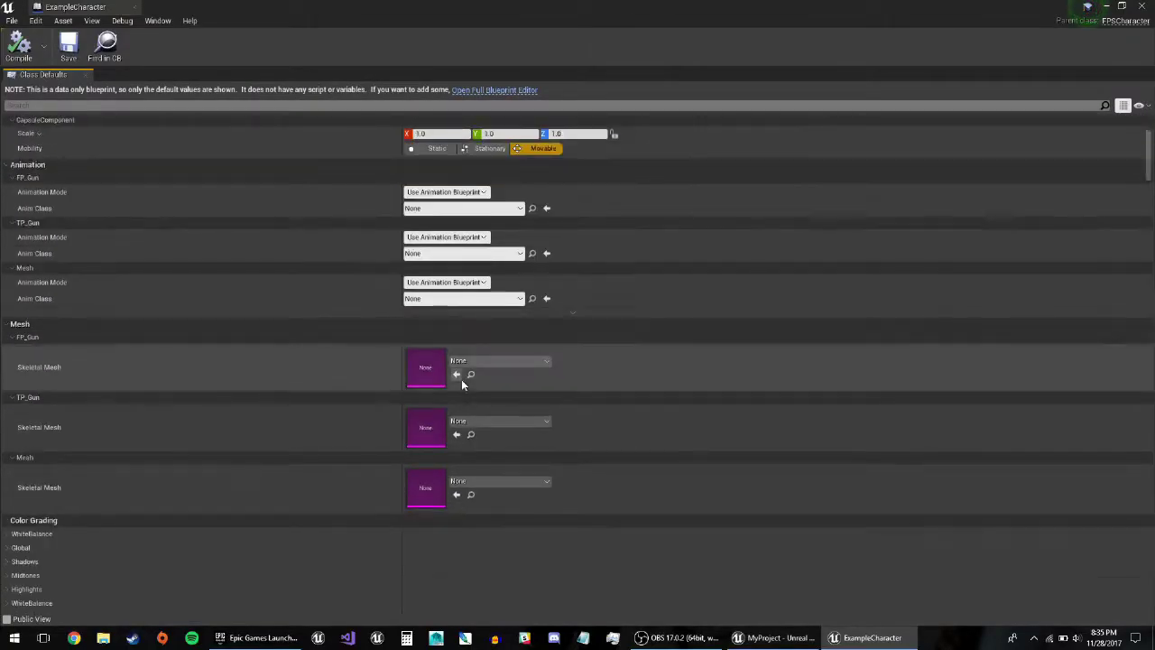
pyautogui.scroll(-5, 433, 374)
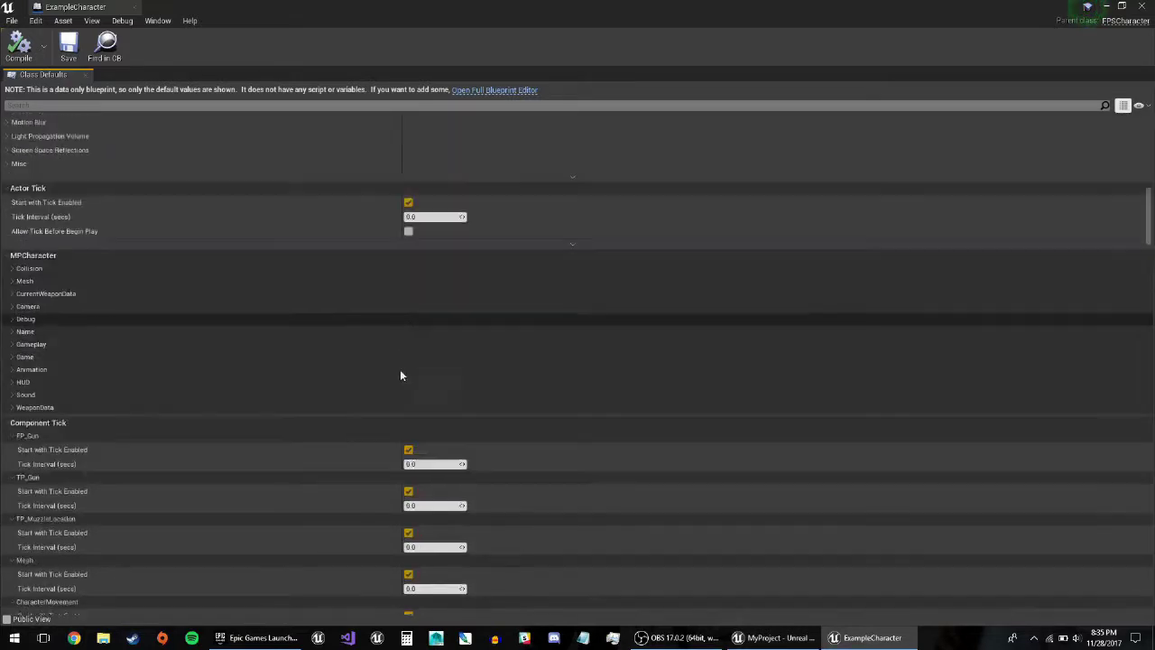
pyautogui.click(366, 328)
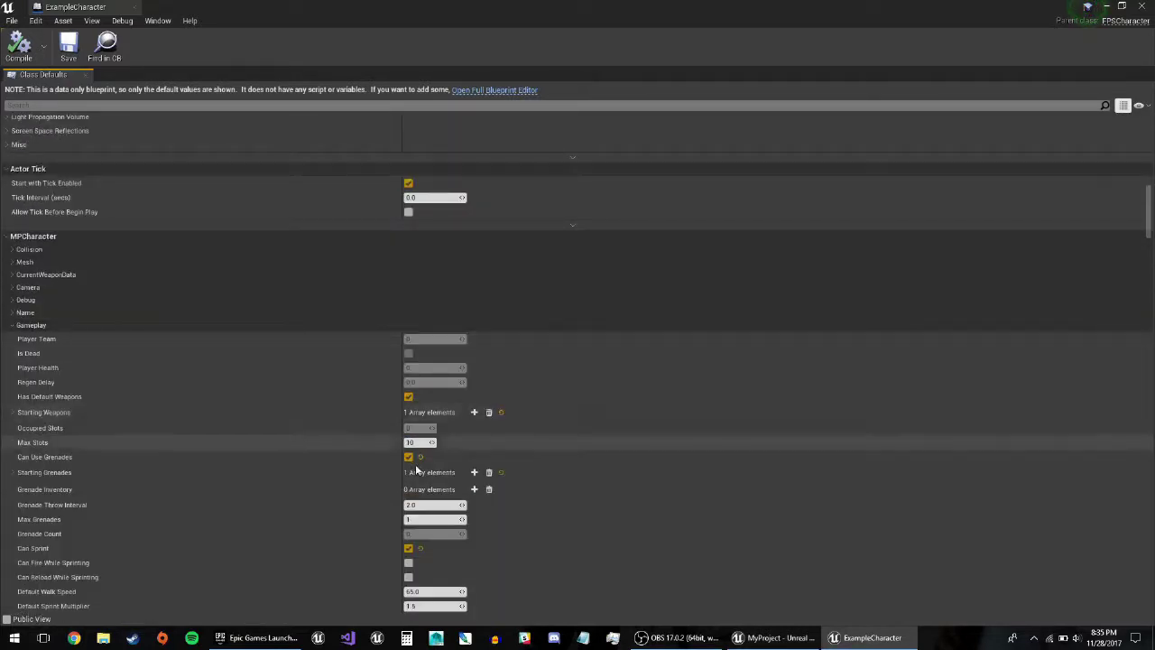
pyautogui.click(14, 473)
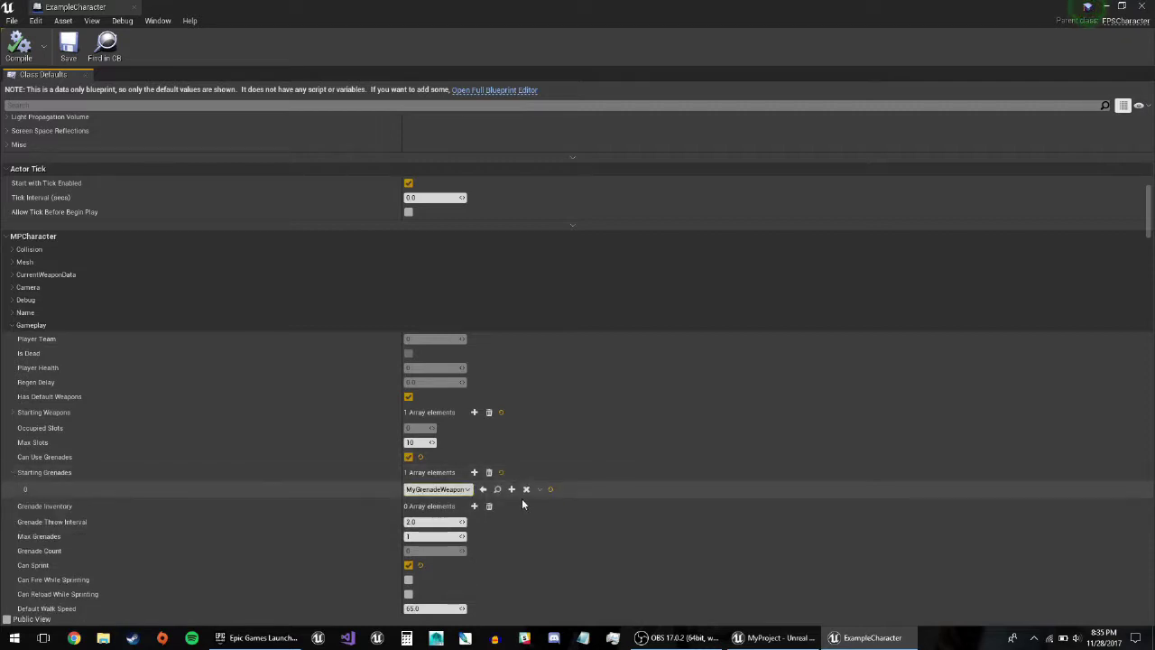
pyautogui.click(408, 457)
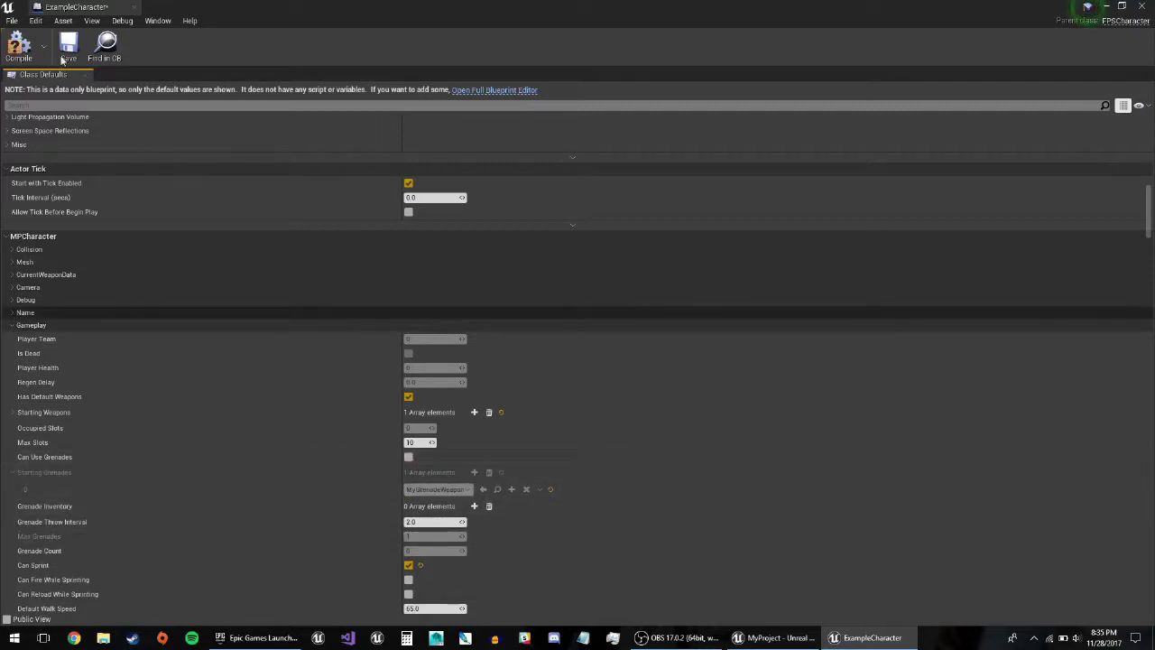
pyautogui.click(18, 45)
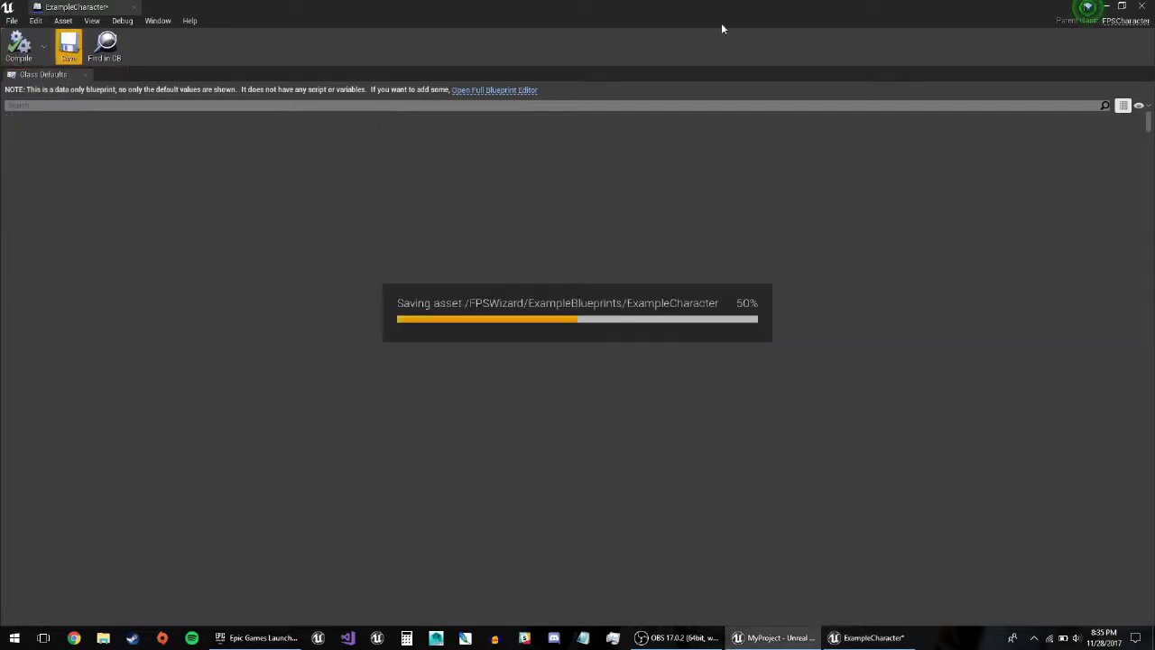
pyautogui.click(1144, 6)
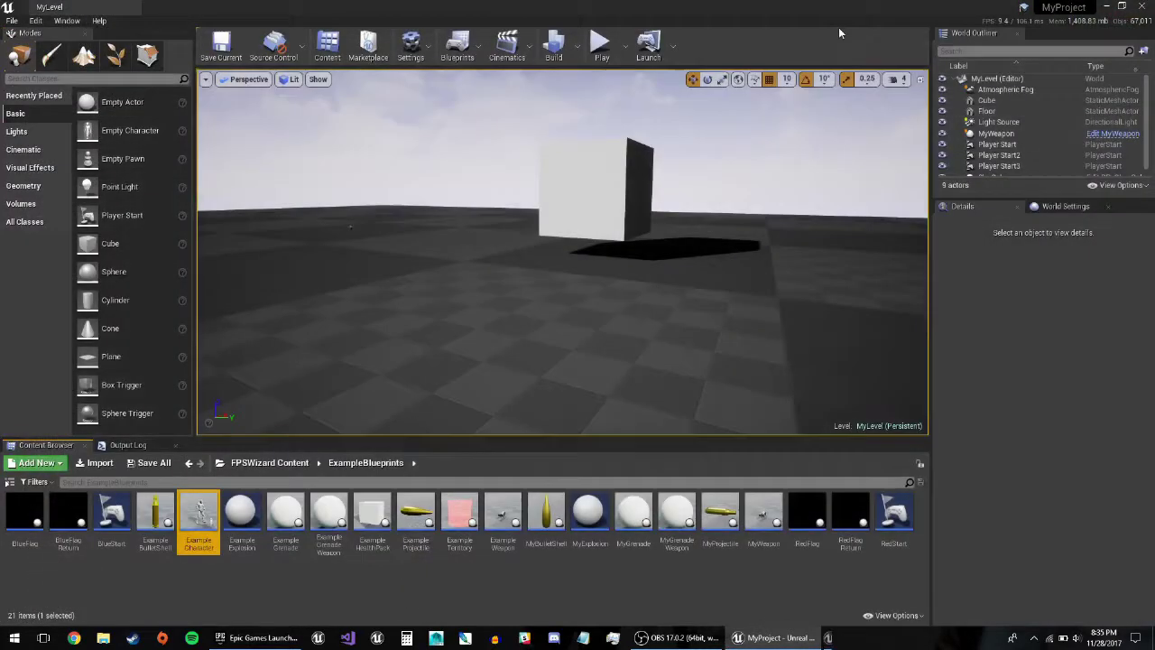
# Step: Run a brief play-test of the level with grenades disabled and stop it
pyautogui.click(601, 55)
pyautogui.moveTo(589, 179); pyautogui.dragTo(483, 225, button='right')
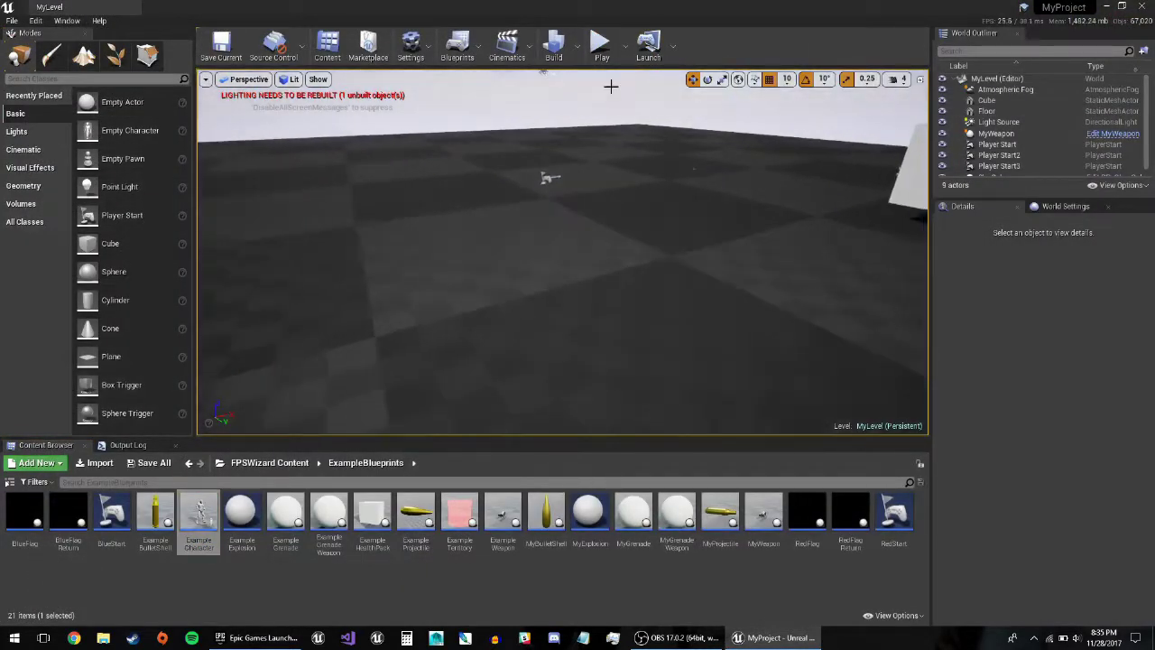
pyautogui.click(604, 47)
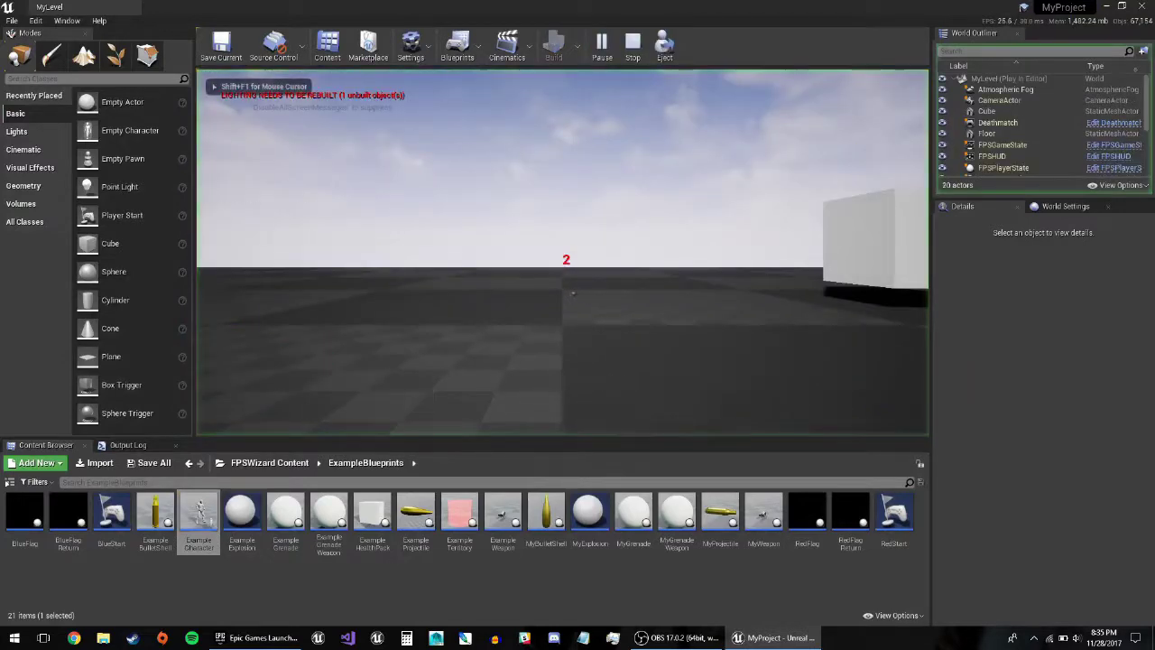
pyautogui.press('Escape')
# Step: Re-enable Can Use Grenades and empty the Starting Grenades array in the ExampleCharacter blueprint, save it and close its editor
pyautogui.doubleClick(199, 518)
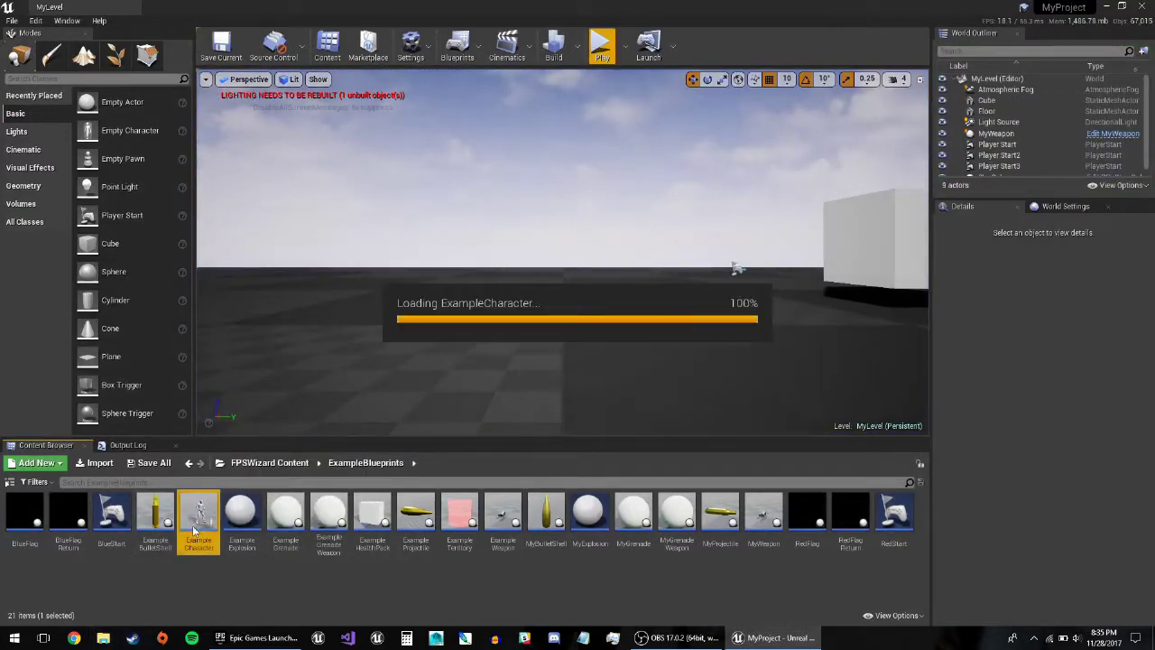
pyautogui.scroll(-10, 468, 425)
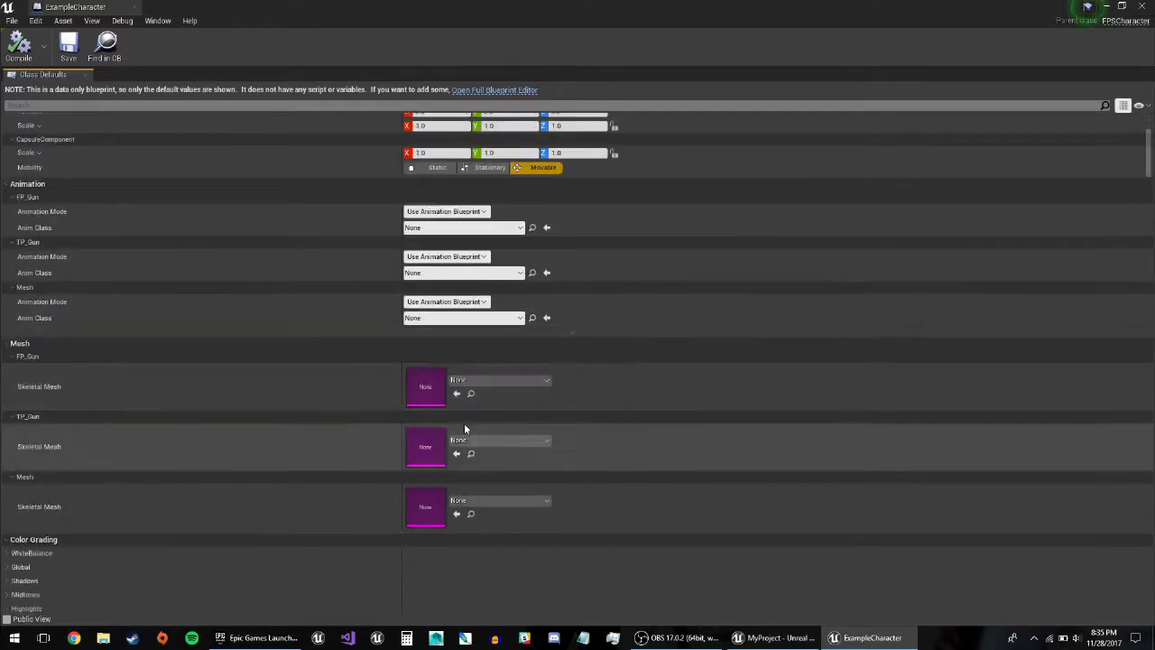
pyautogui.scroll(-15, 465, 421)
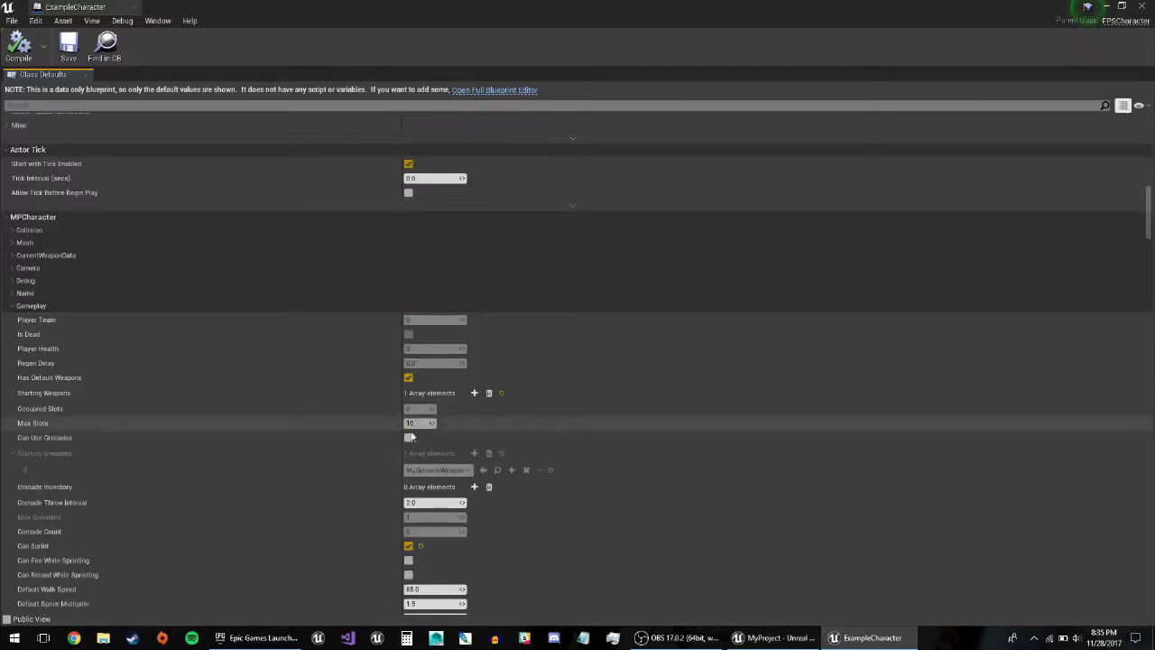
pyautogui.click(408, 439)
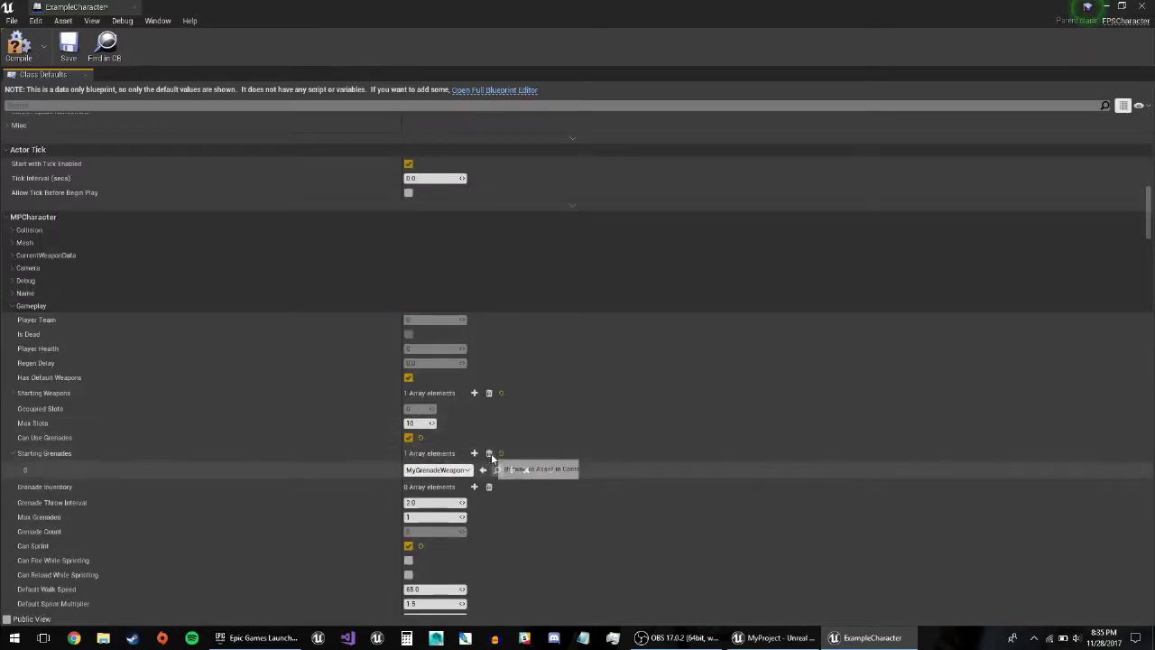
pyautogui.click(68, 45)
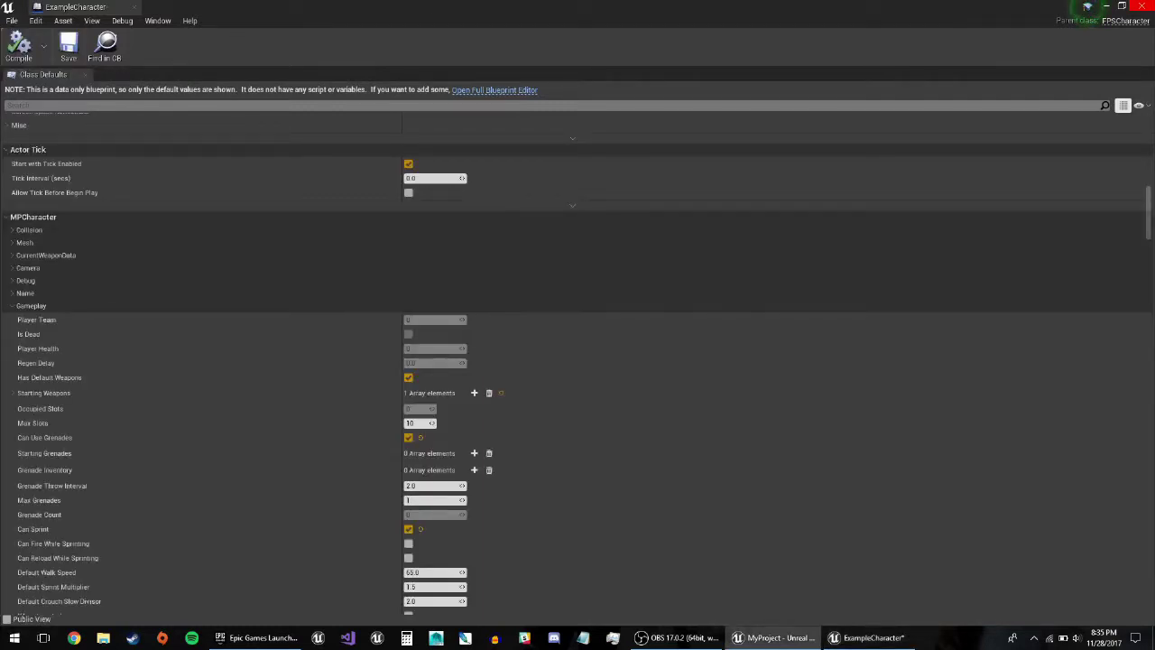
pyautogui.click(1142, 6)
# Step: Play-test the level with an empty Starting Grenades array, walking around with the weapon, and stop the session
pyautogui.click(601, 44)
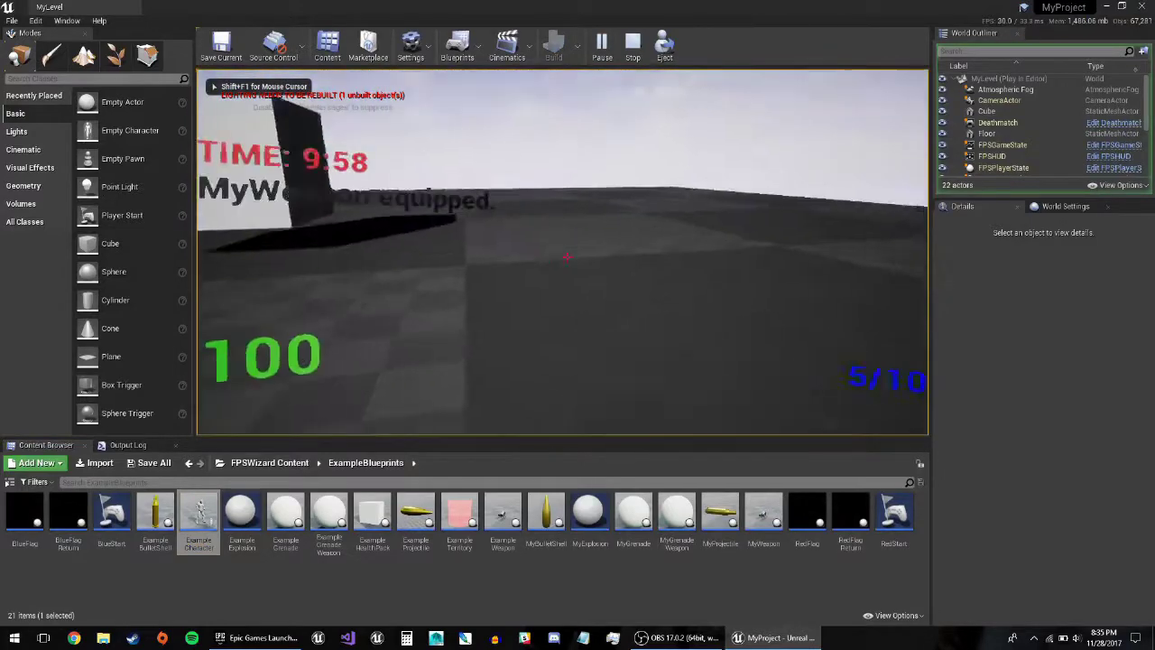
pyautogui.press('w')
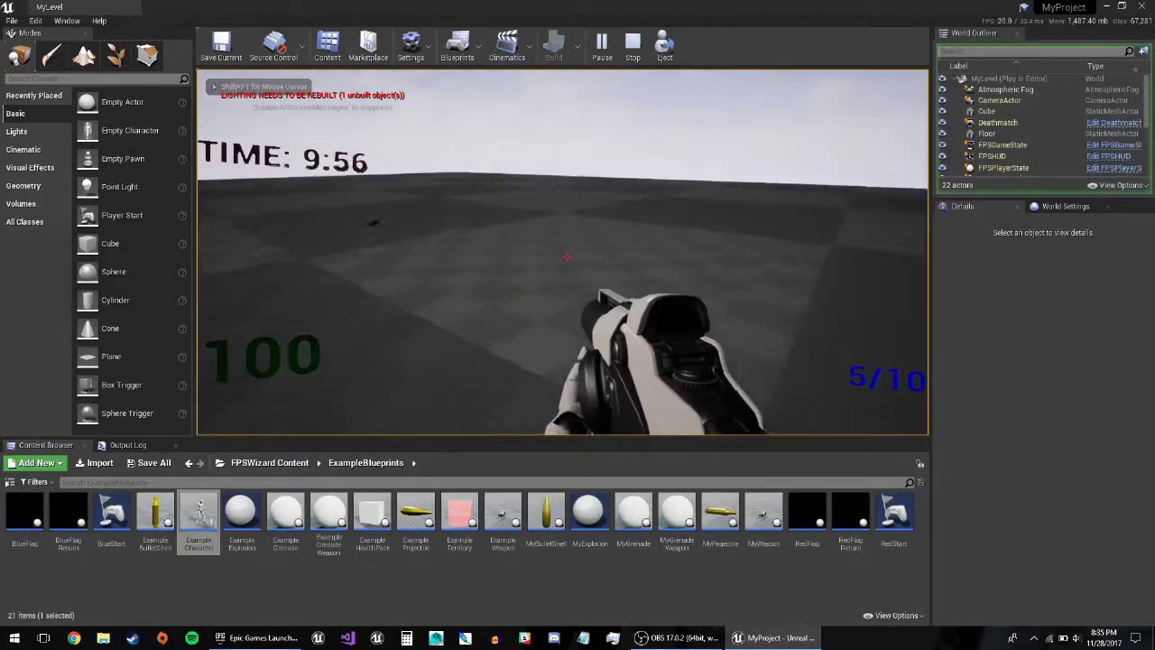
pyautogui.press('w')
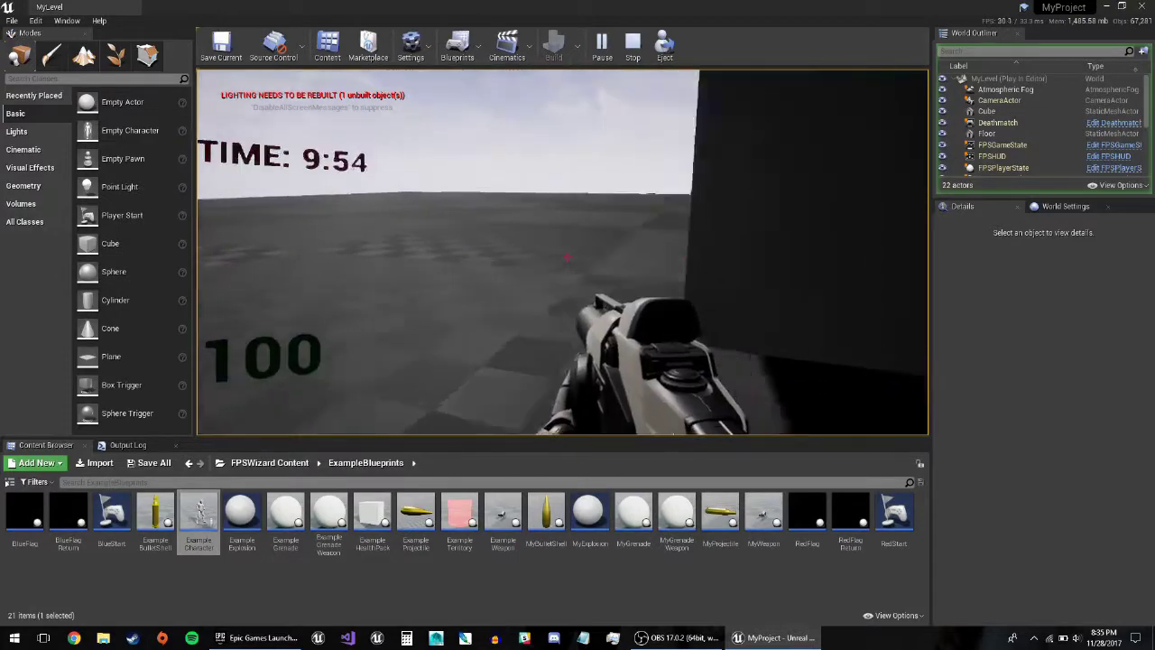
pyautogui.press('Escape')
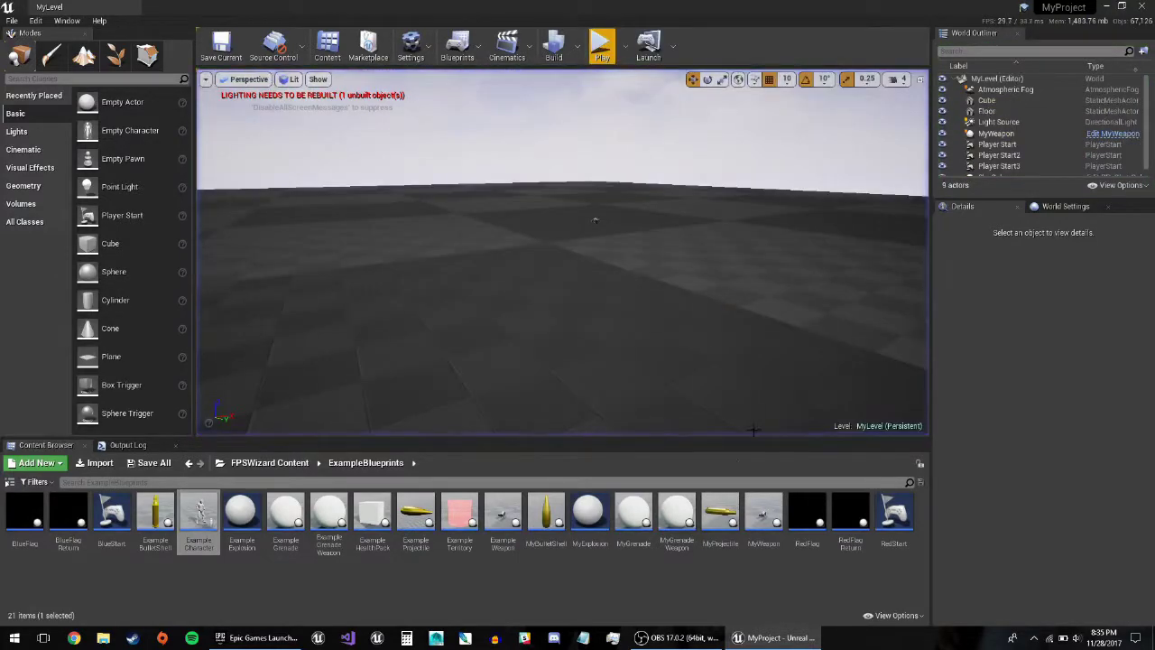
# Step: Place a MyGrenadeWeapon actor on the floor of MyLevel and play-test walking over it to pick it up
pyautogui.moveTo(670, 521); pyautogui.dragTo(516, 296)
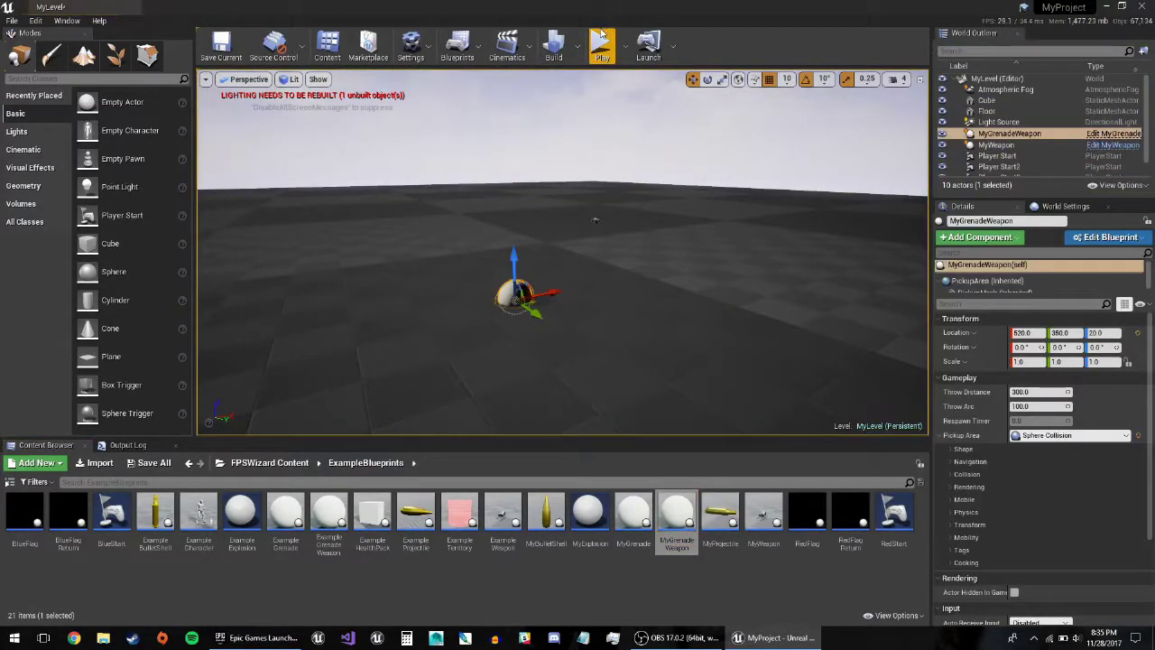
pyautogui.click(601, 35)
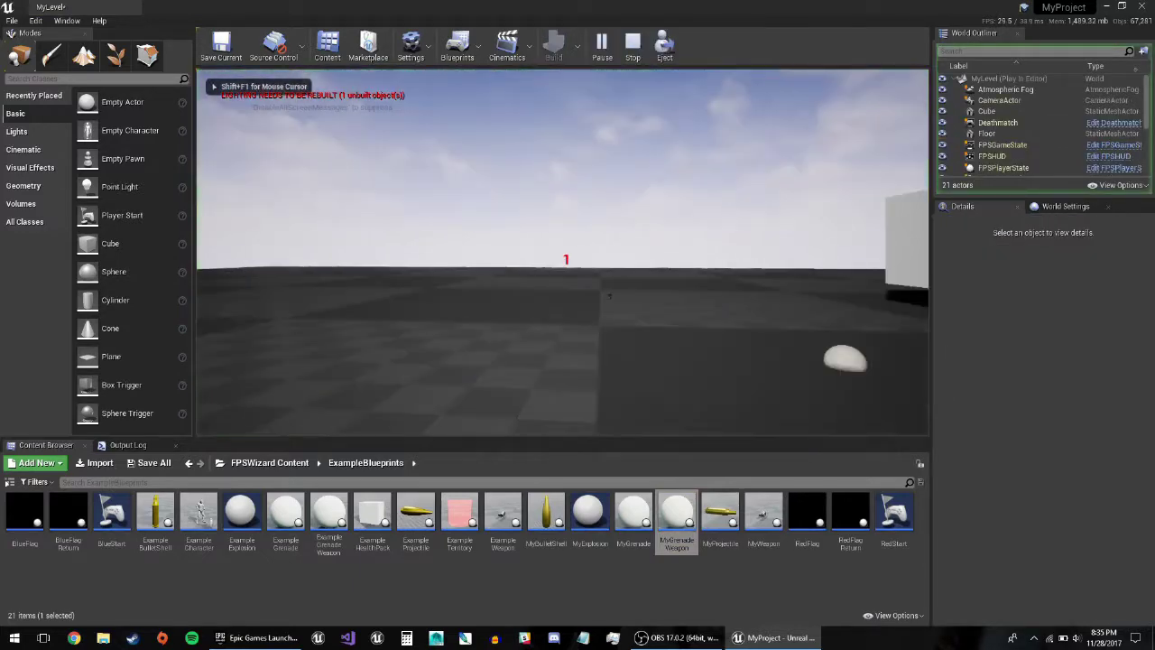
pyautogui.press('w')
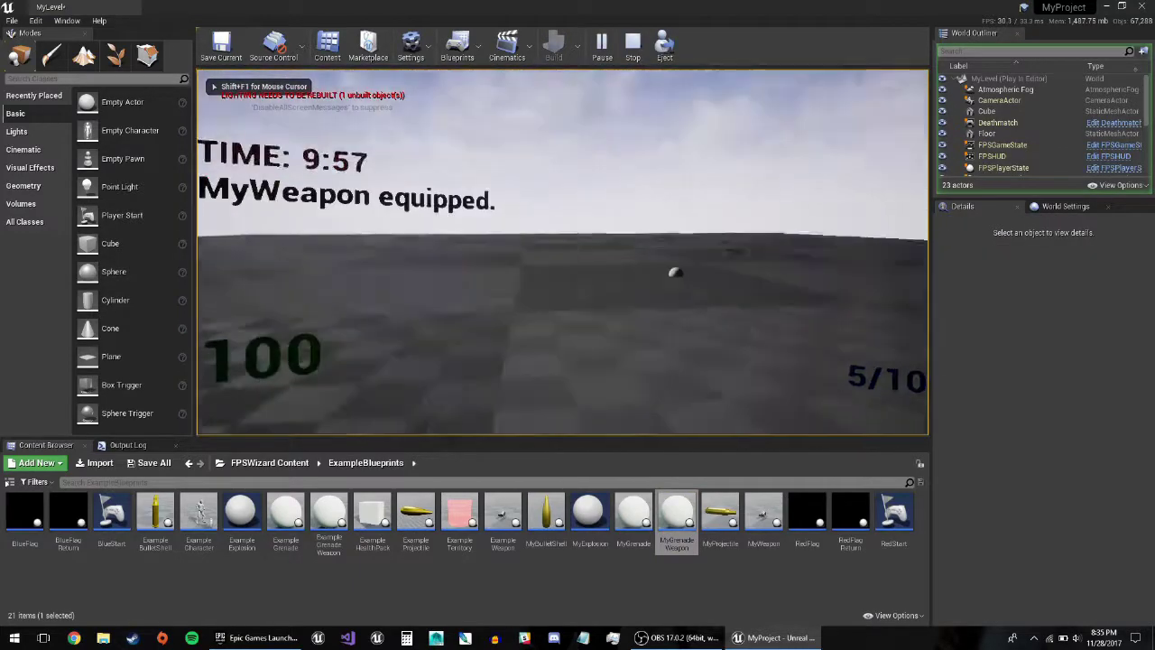
pyautogui.press('w')
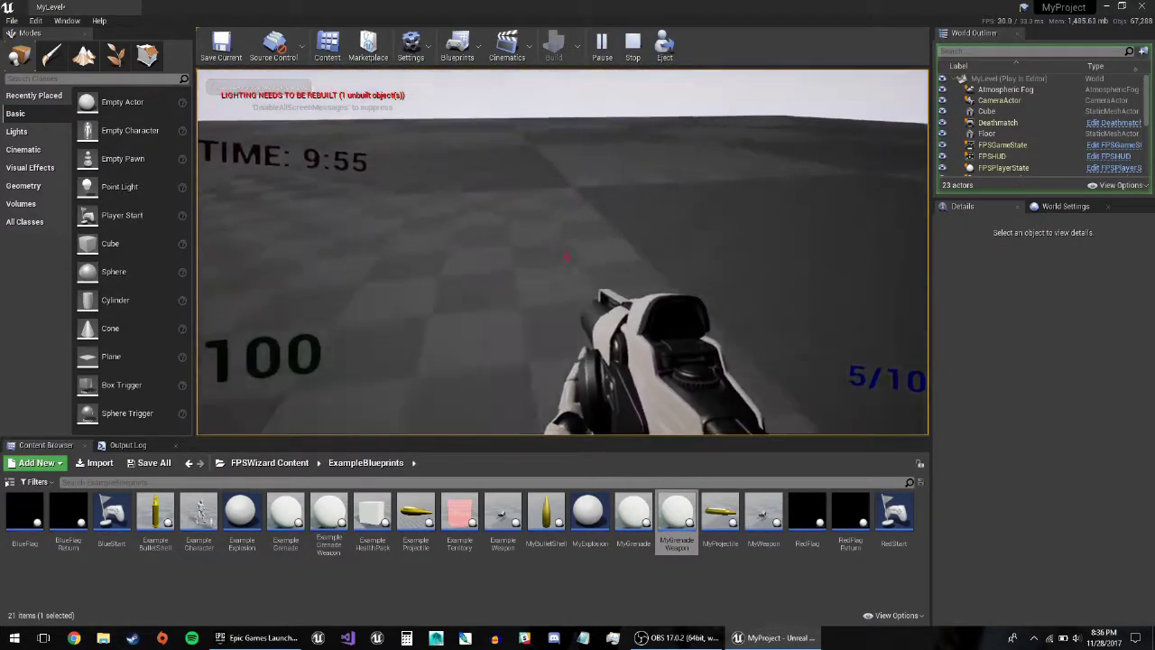
pyautogui.press('w')
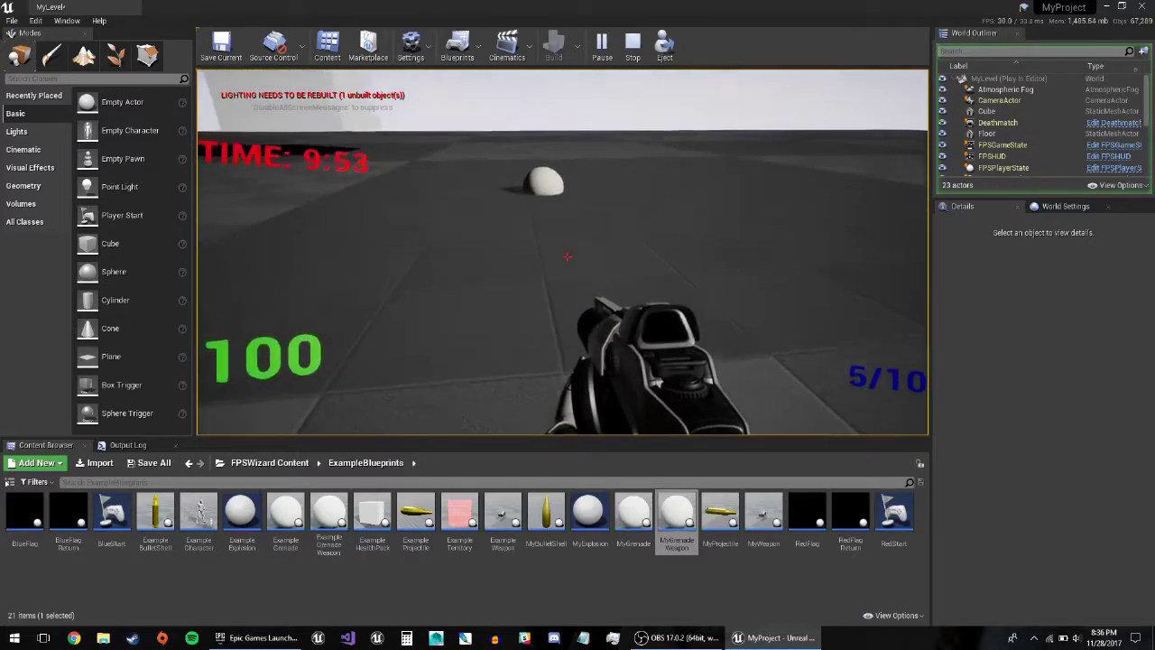
pyautogui.press('w')
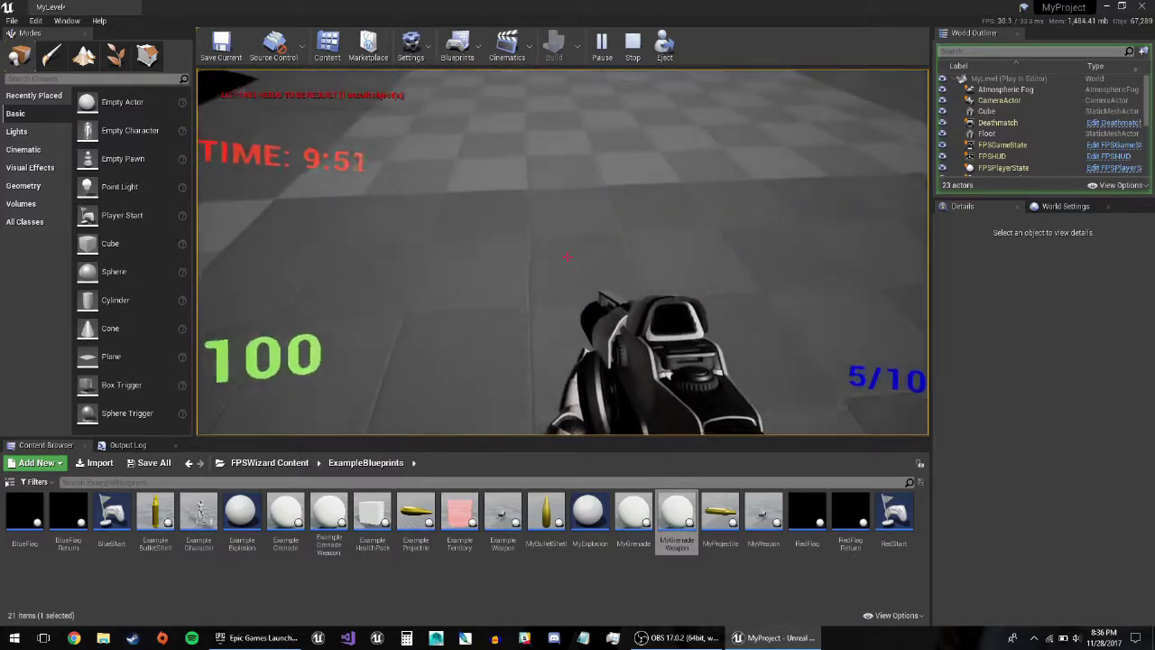
pyautogui.press('w')
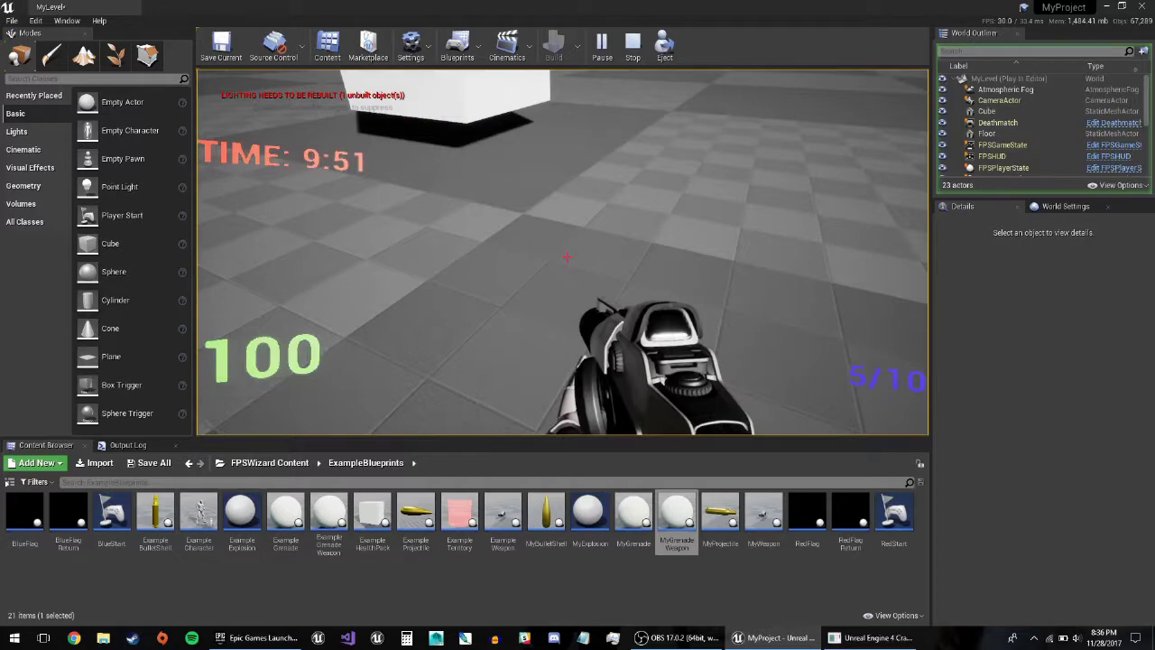
# Step: Switch to the Unreal Engine 4 Crash Reporter and dismiss it
pyautogui.hotkey('alt', 'Tab')
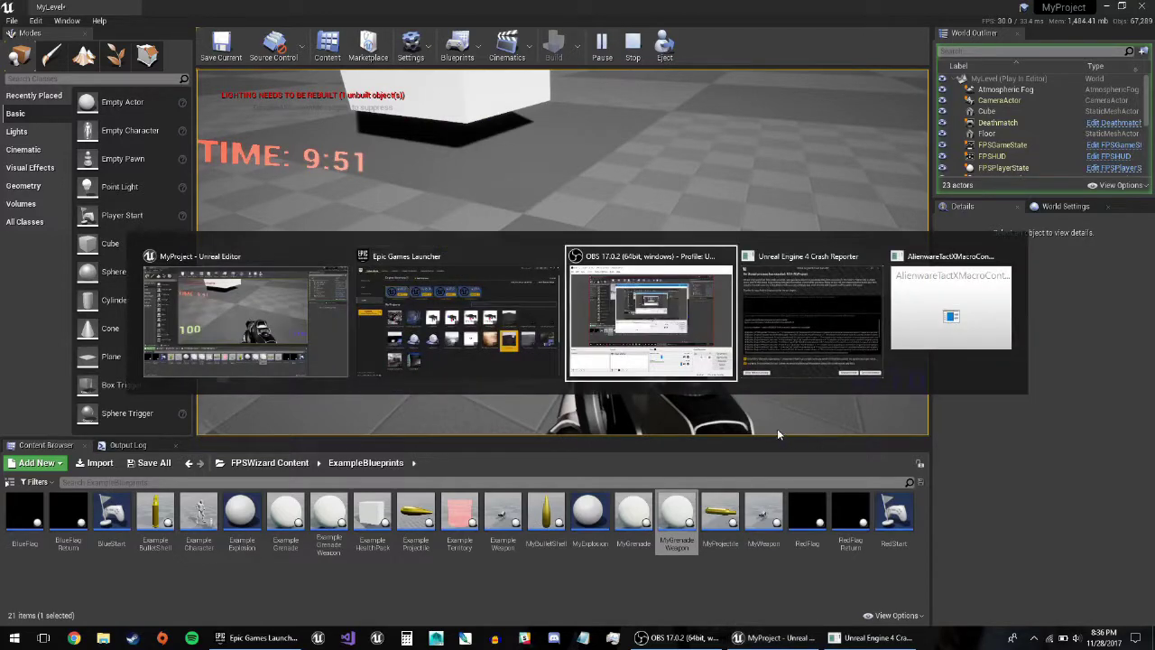
pyautogui.hotkey('alt', 'shift', 'Tab')
pyautogui.hotkey('alt', 'Tab')
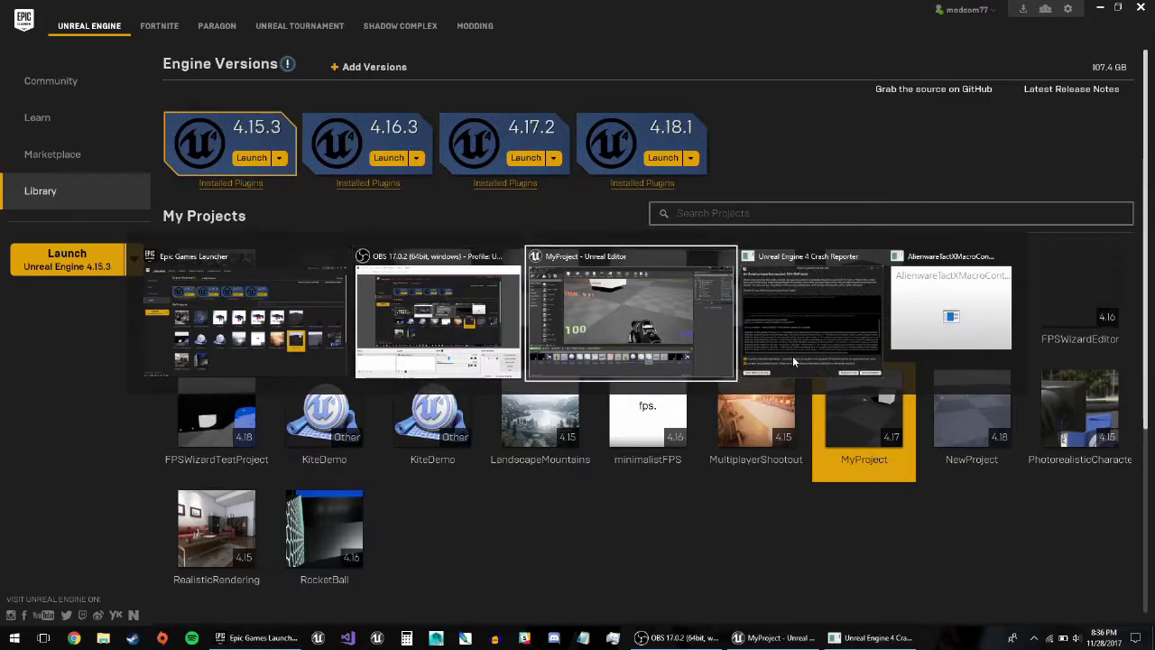
pyautogui.click(792, 355)
pyautogui.click(425, 475)
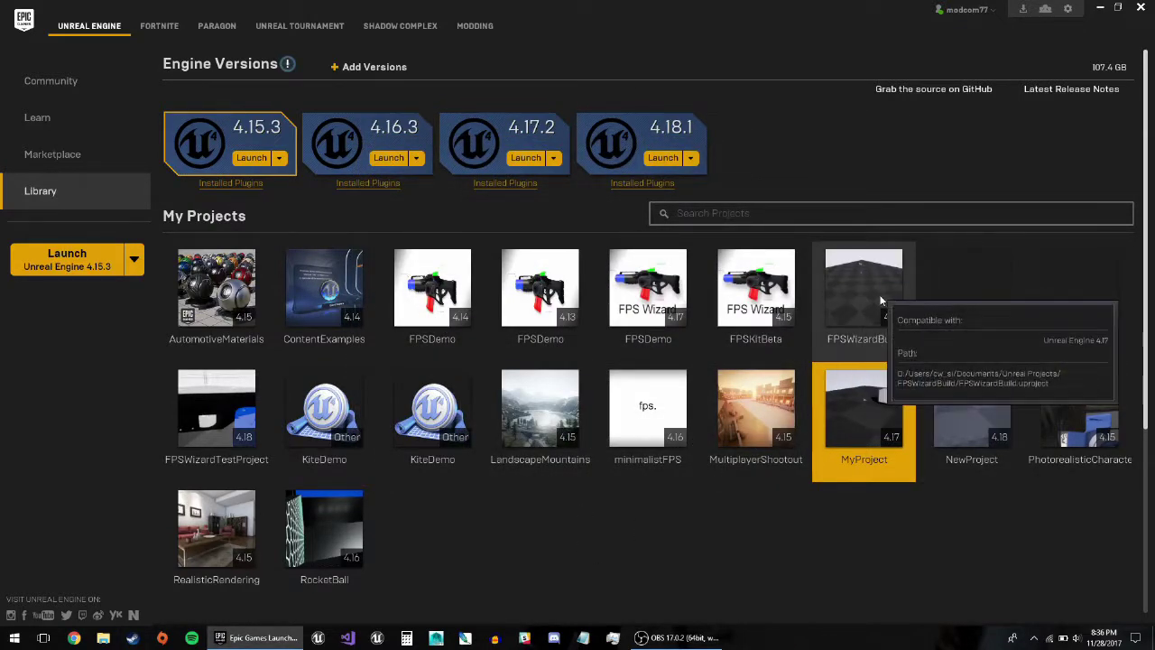
# Step: Open the FPSWizardBuild project from the Epic Games Launcher library, play-test throwing a grenade in testmap, and stop the session
pyautogui.doubleClick(859, 280)
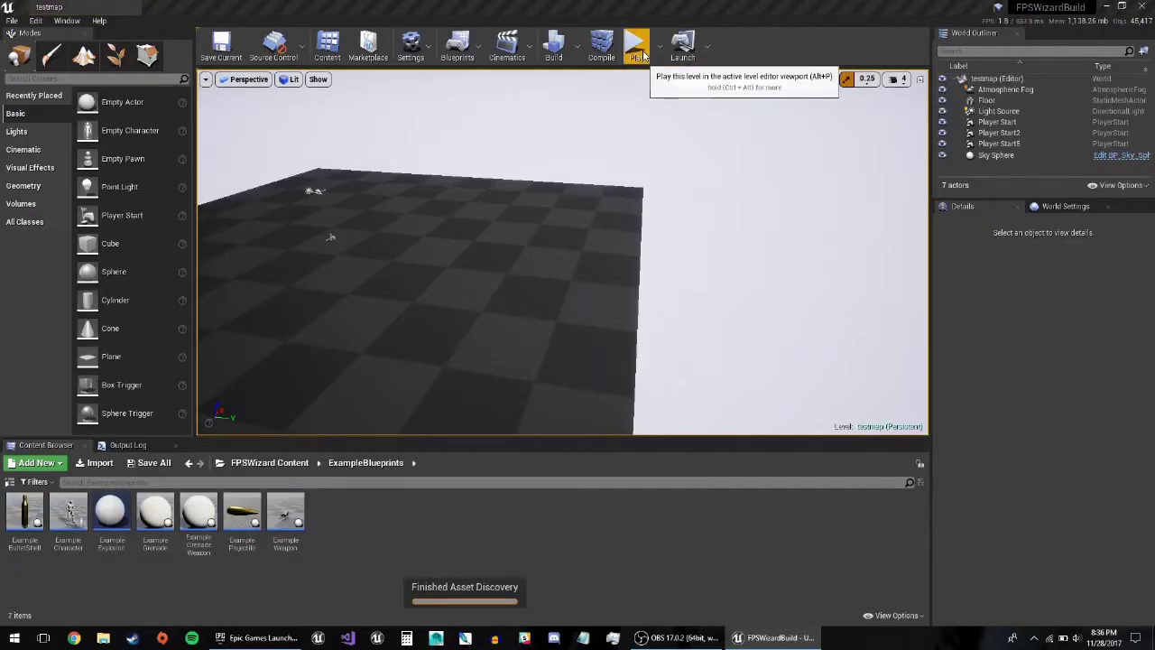
pyautogui.click(637, 43)
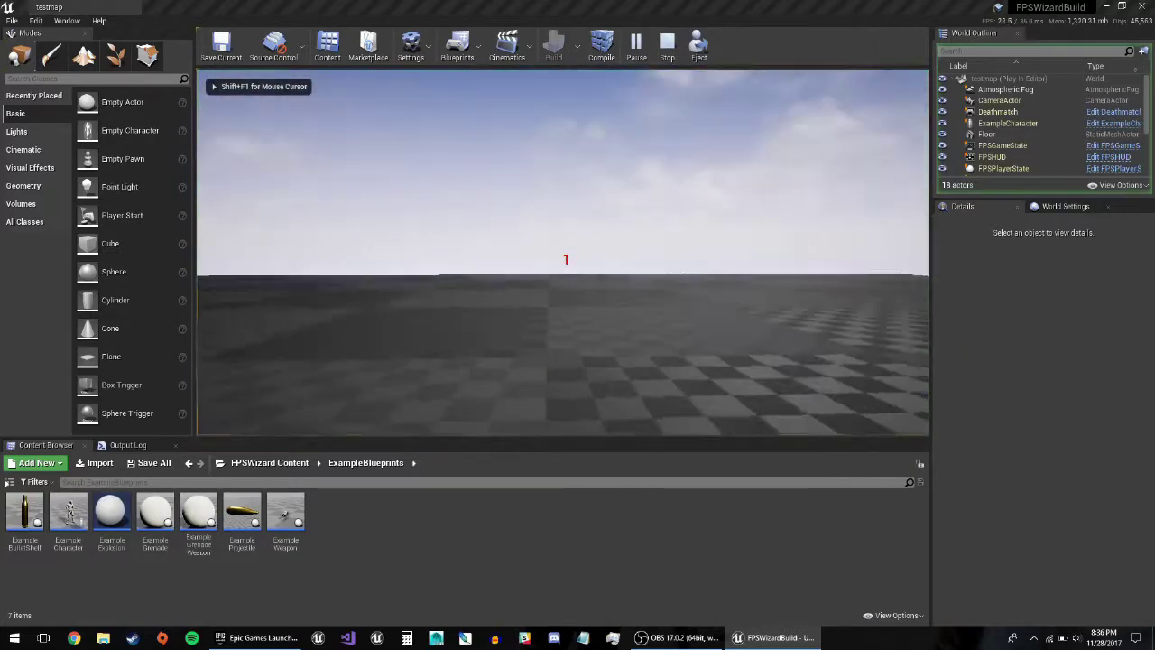
pyautogui.press('g')
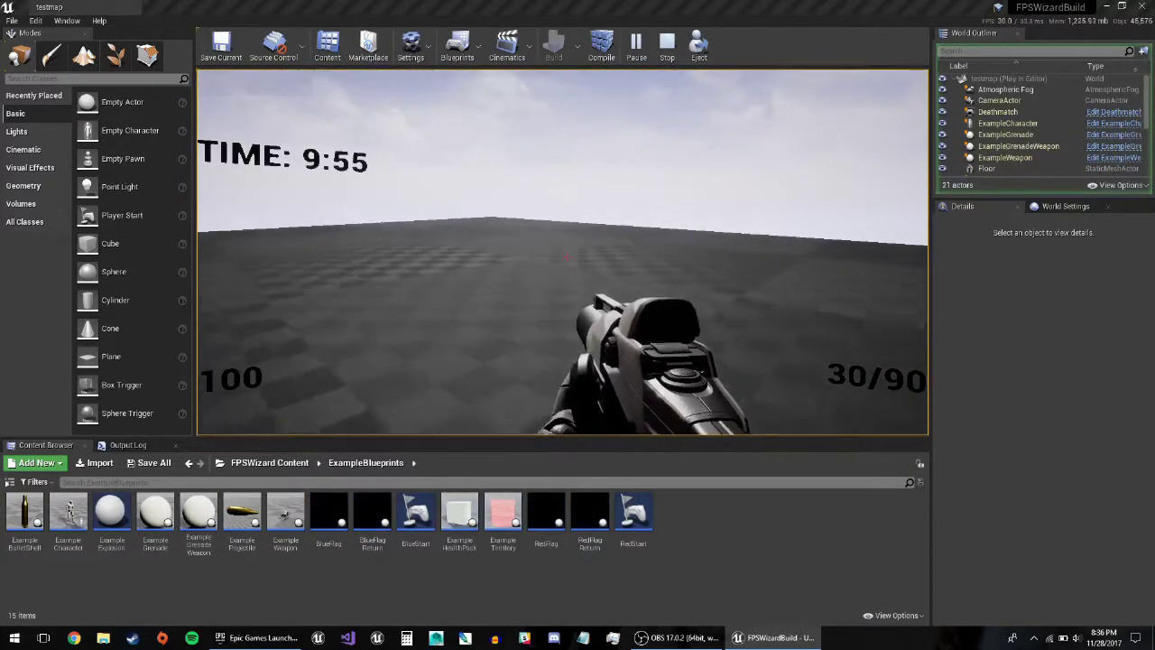
pyautogui.press('Escape')
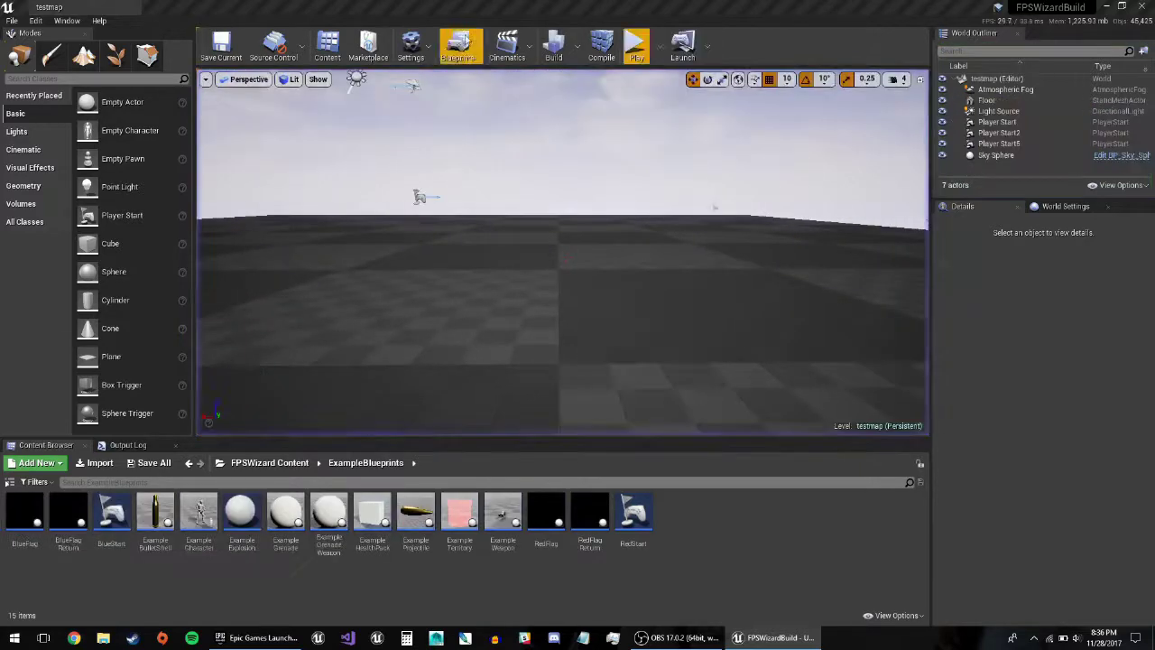
# Step: Run another brief play-test of testmap, stop it, and close the FPSWizardBuild editor
pyautogui.click(637, 42)
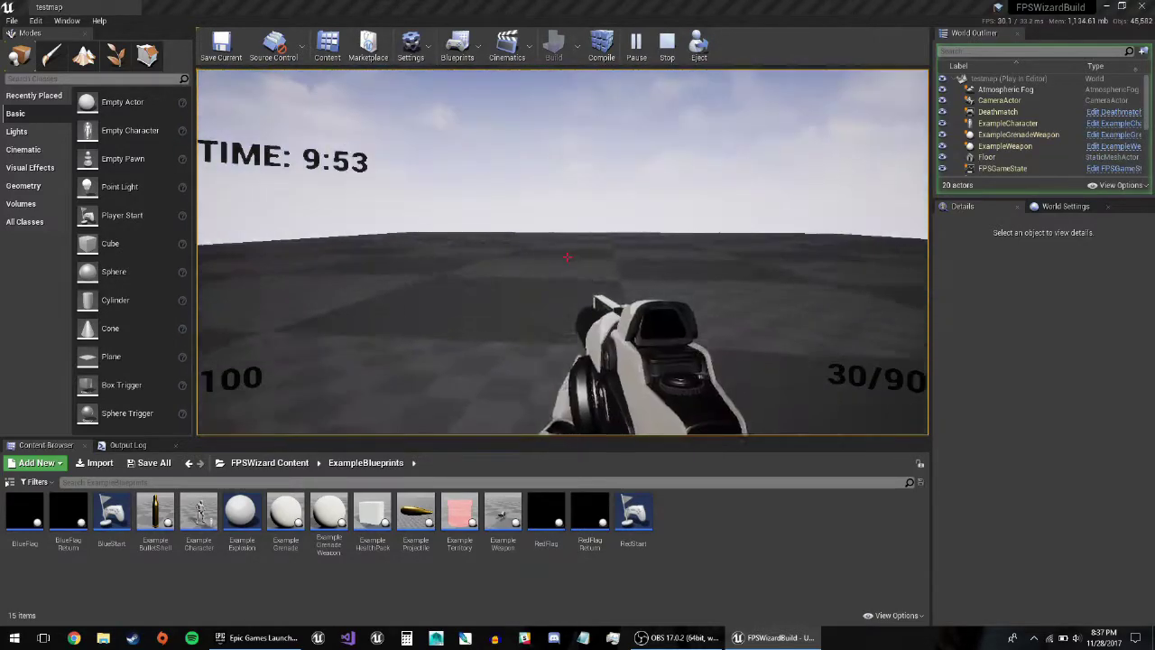
pyautogui.press('Escape')
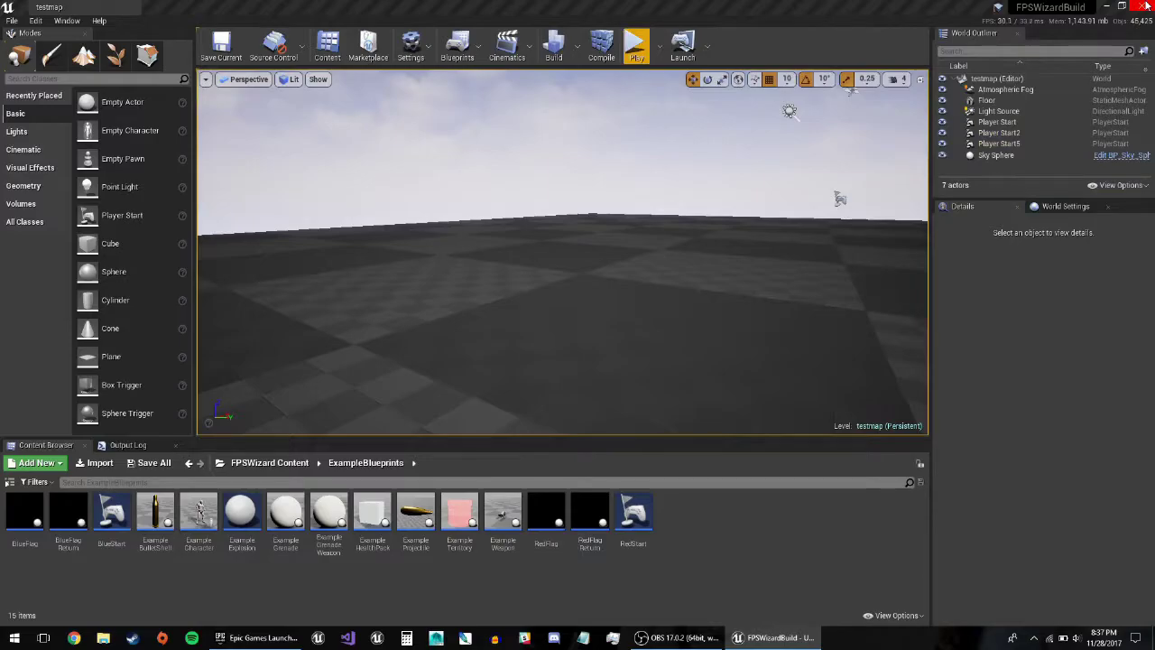
pyautogui.click(1147, 6)
pyautogui.click(672, 638)
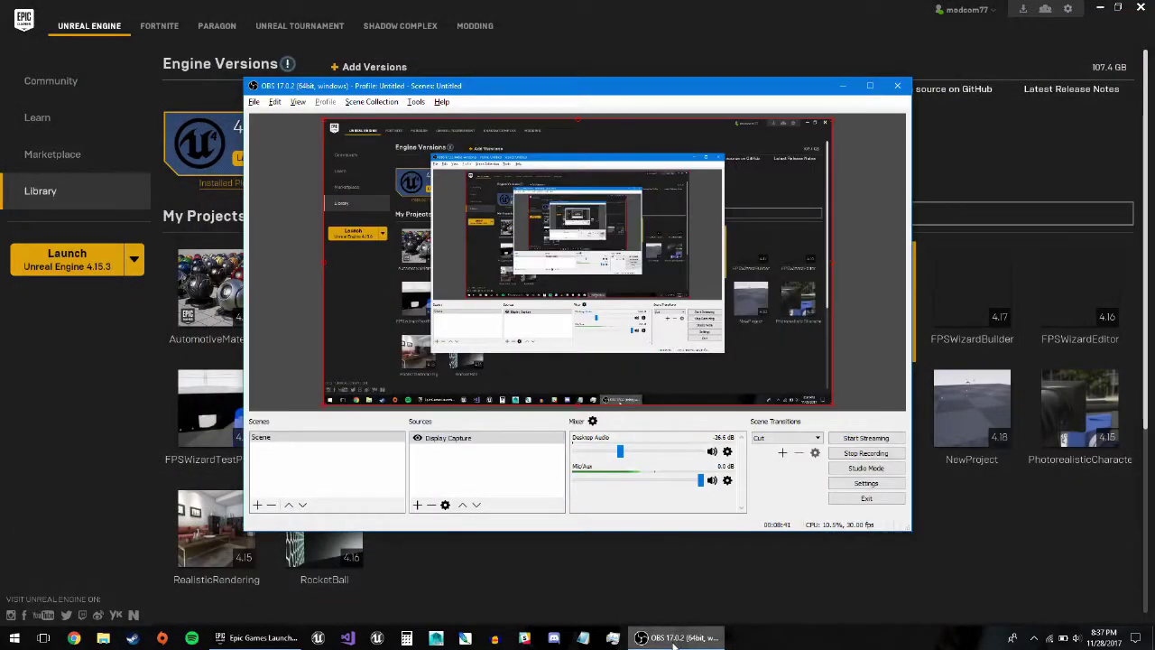
pyautogui.click(672, 638)
pyautogui.click(1102, 8)
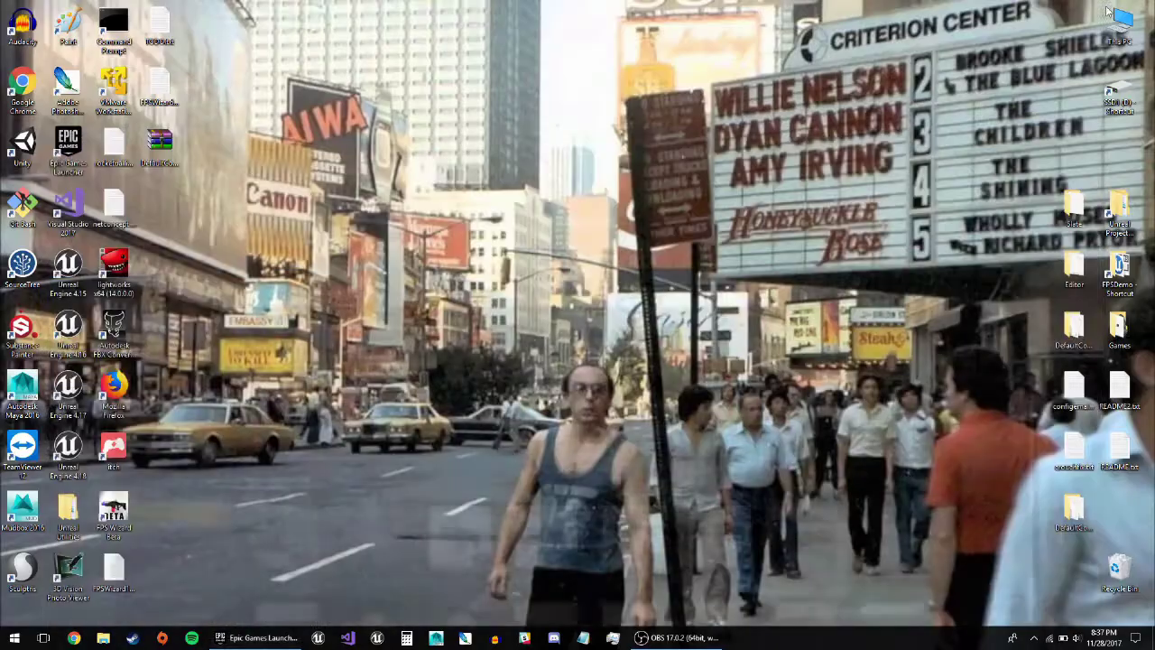
pyautogui.click(681, 637)
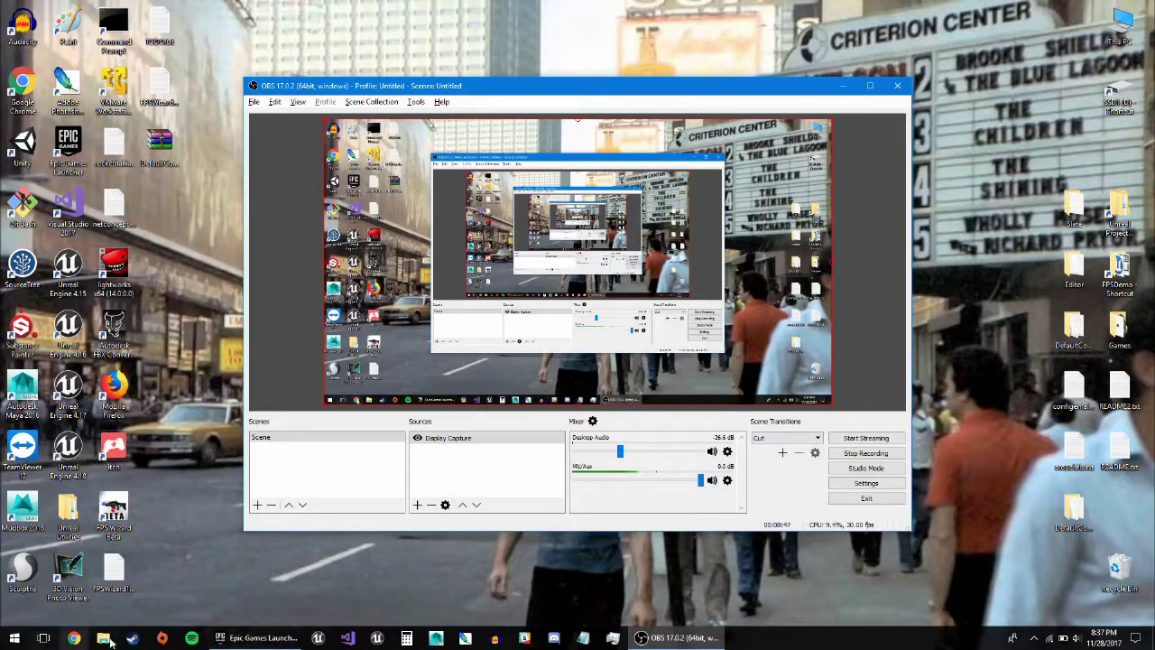
pyautogui.click(257, 637)
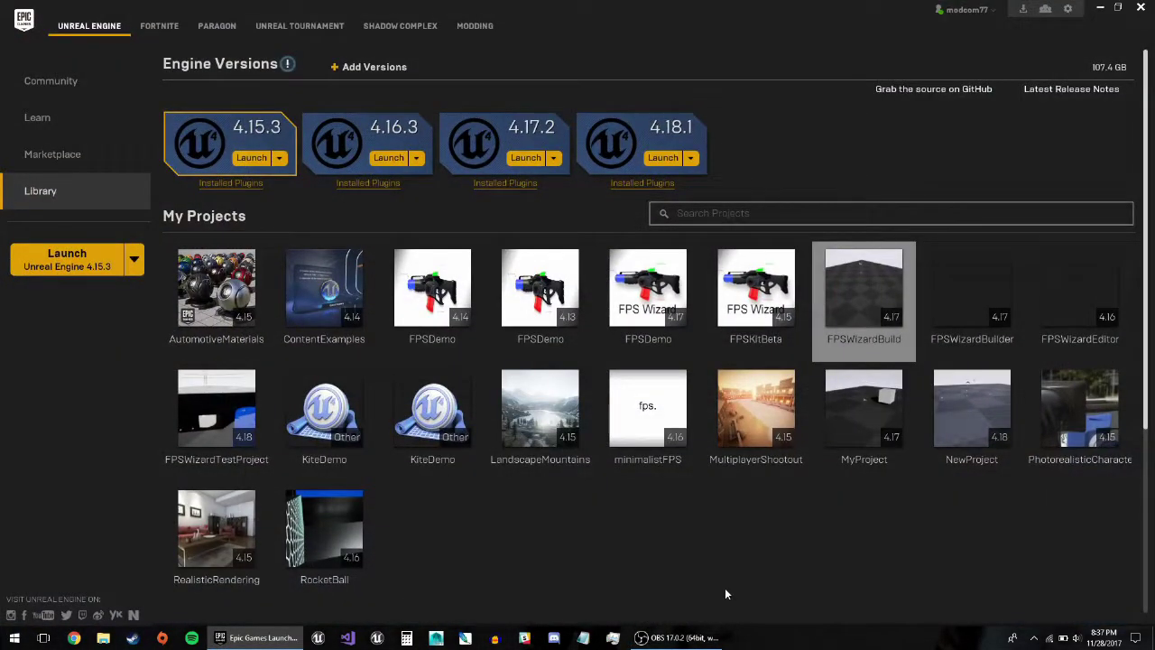